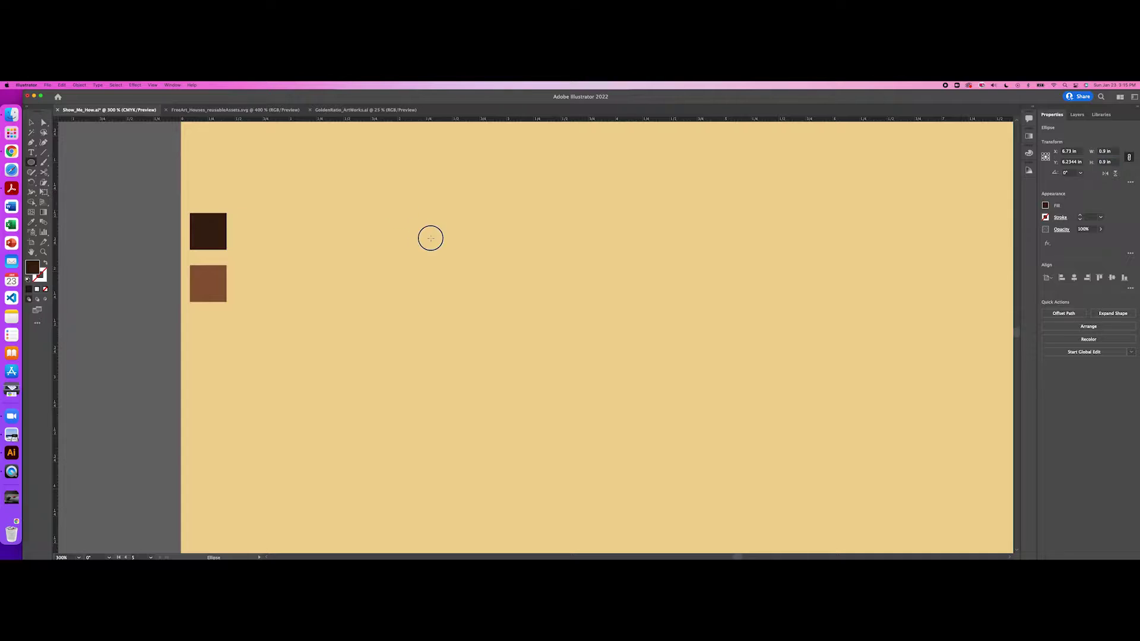
- Draw a dark brown circle on the artboard to the right of the two brown squares
{"action": "left_click_drag", "start_coordinate": [400, 210], "coordinate": [490, 307]}
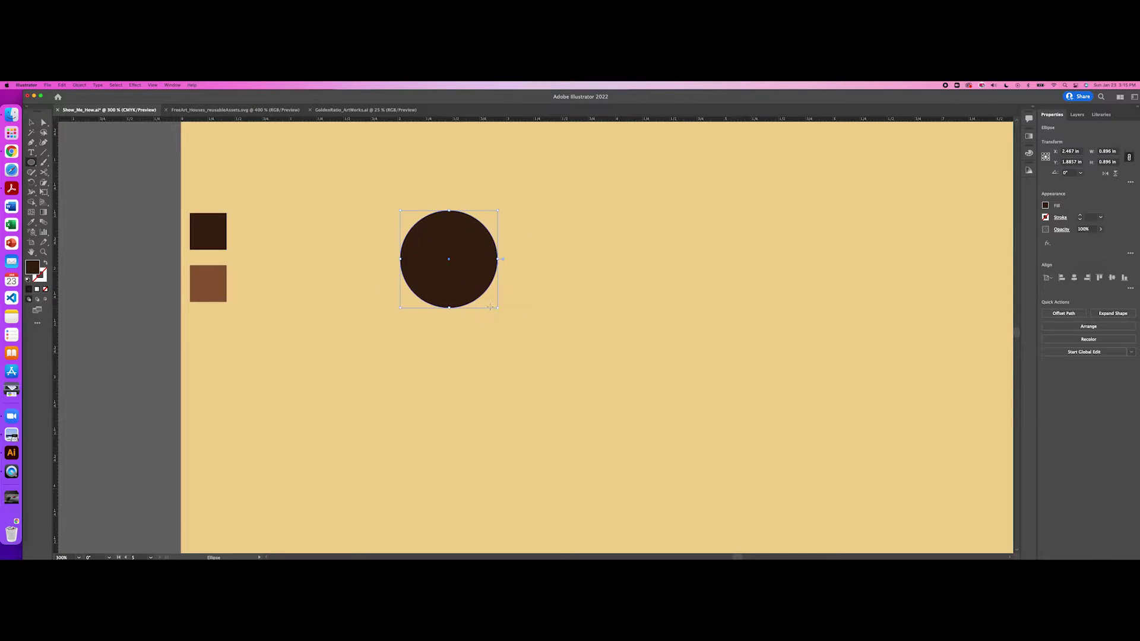
- Paste a copy of the circle in front and try widths of 0.8 and 0.82 in, then undo
{"action": "key", "text": "super+c"}
{"action": "key", "text": "super+f"}
{"action": "left_click", "coordinate": [1105, 150]}
{"action": "type", "text": "0.8"}
{"action": "key", "text": "Return"}
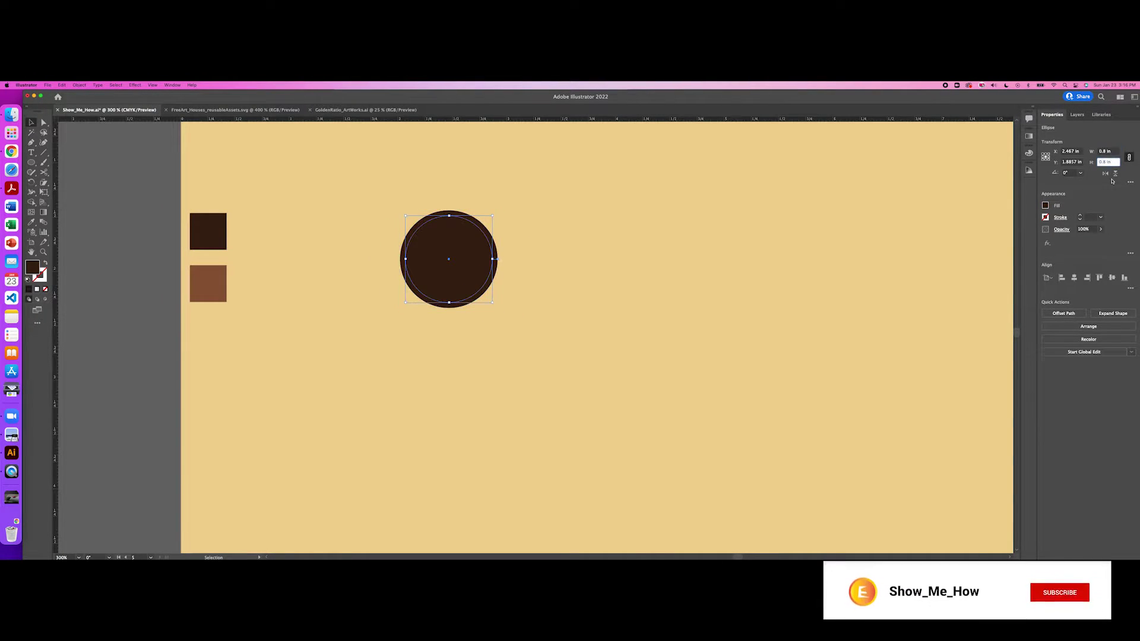
{"action": "type", "text": "0.82"}
{"action": "key", "text": "Return"}
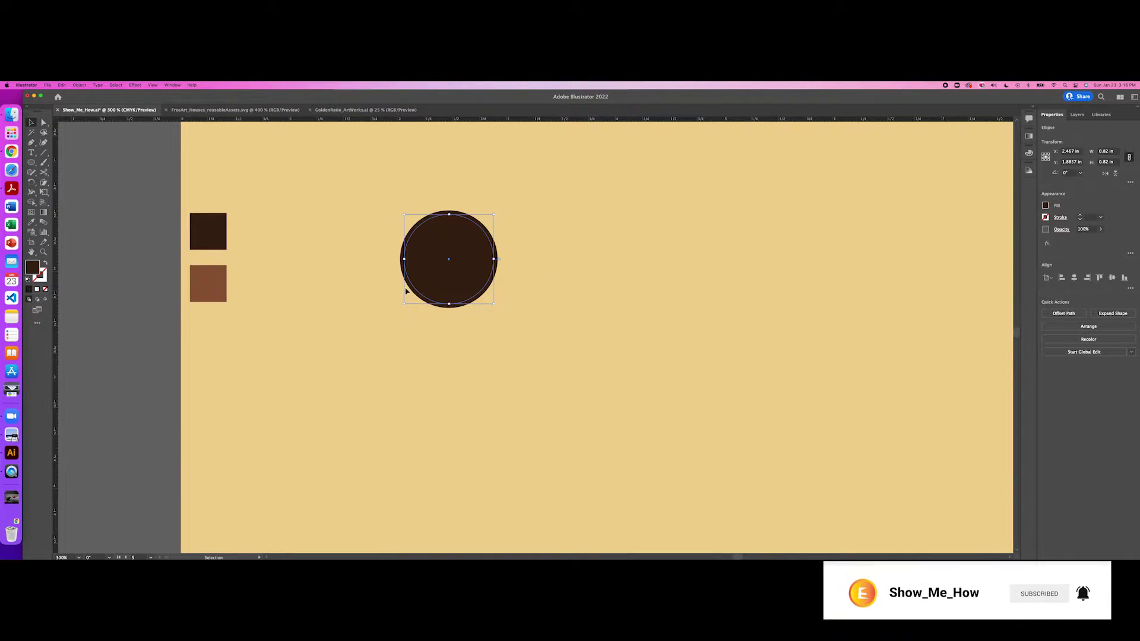
{"action": "left_click", "coordinate": [371, 293]}
{"action": "key", "text": "super+z"}
- Apply the light-brown square's colours to the outer and inner circles with the Eyedropper
{"action": "left_click", "coordinate": [61, 85]}
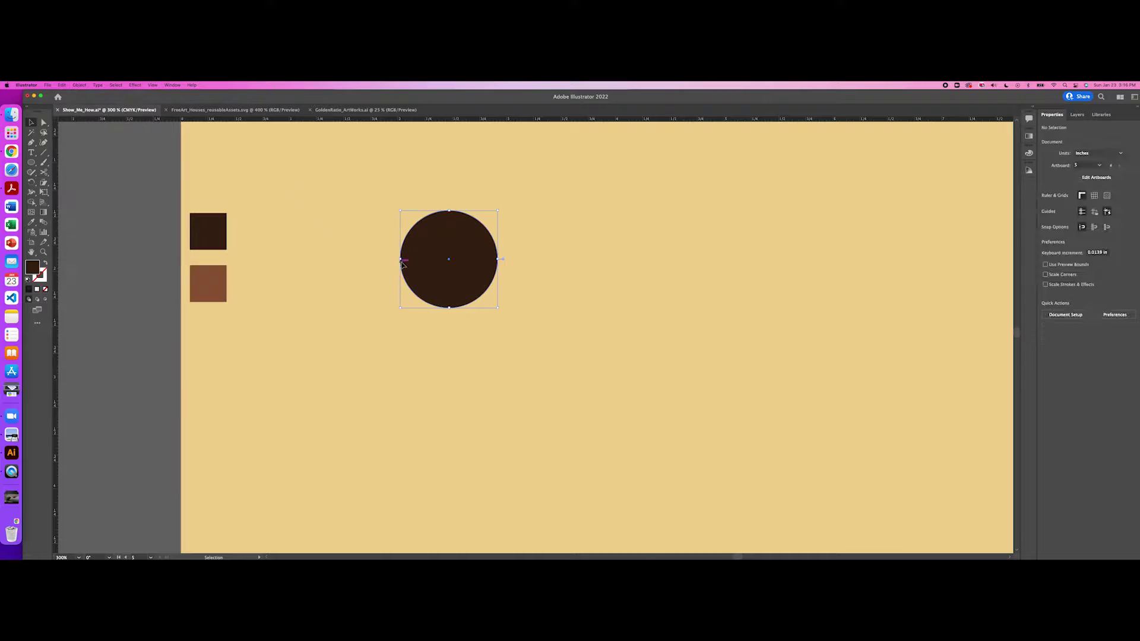
{"action": "key", "text": "i"}
{"action": "left_click", "coordinate": [206, 276]}
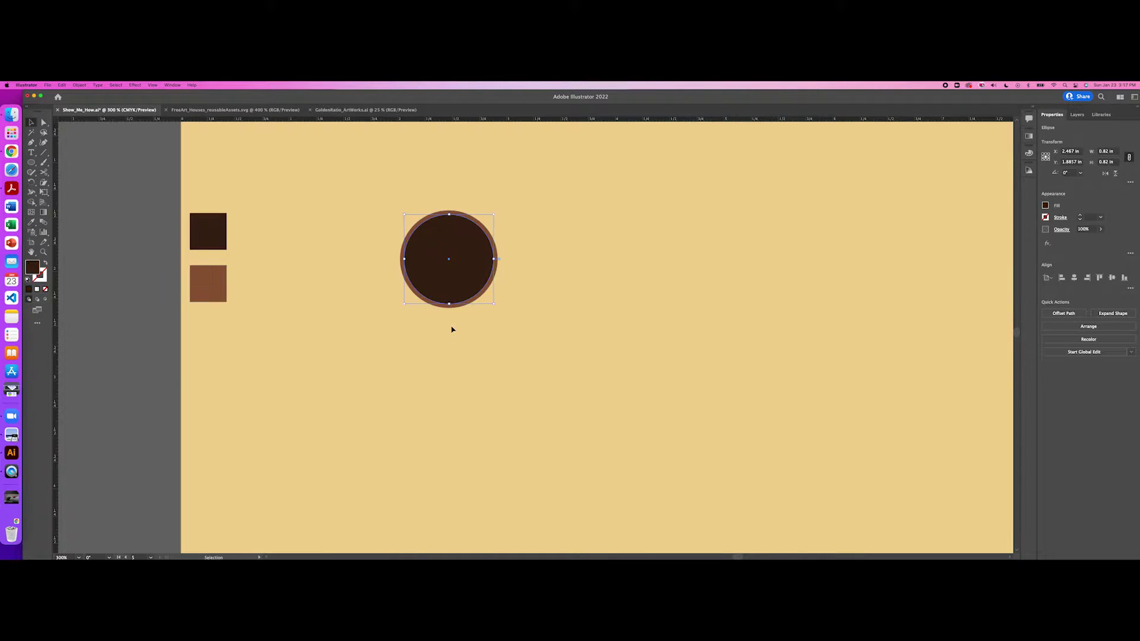
{"action": "key", "text": "v"}
{"action": "left_click", "coordinate": [209, 231]}
{"action": "left_click", "coordinate": [449, 259]}
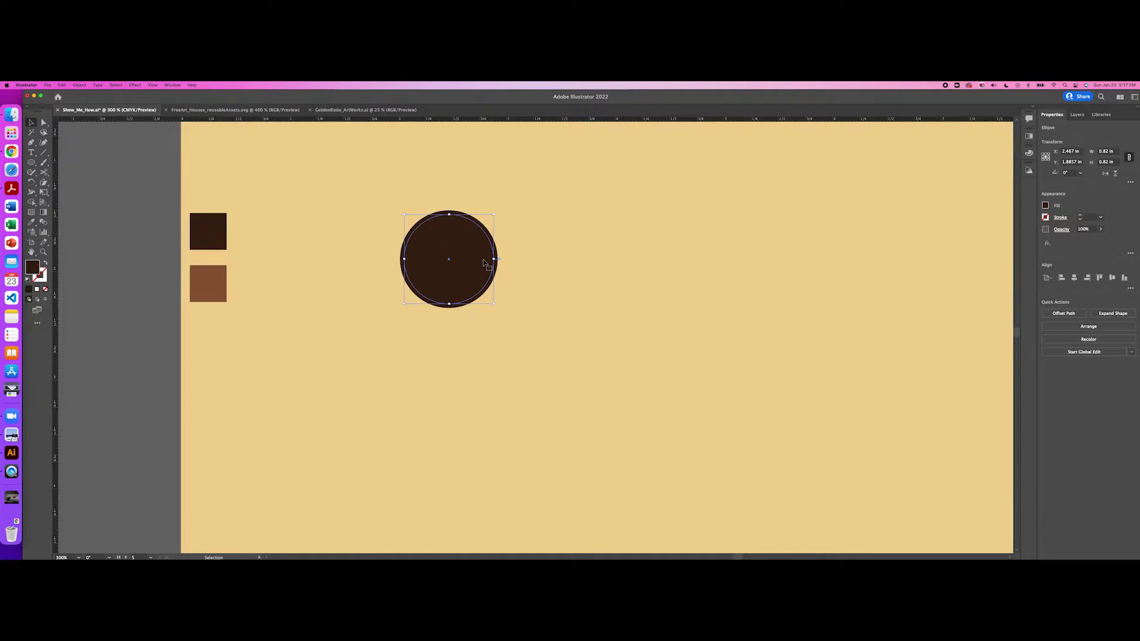
{"action": "key", "text": "i"}
{"action": "left_click", "coordinate": [224, 282]}
{"action": "key", "text": "v"}
- Paste a circle copy in front of the outer circle and set its width to 0.625 in
{"action": "left_click", "coordinate": [497, 305]}
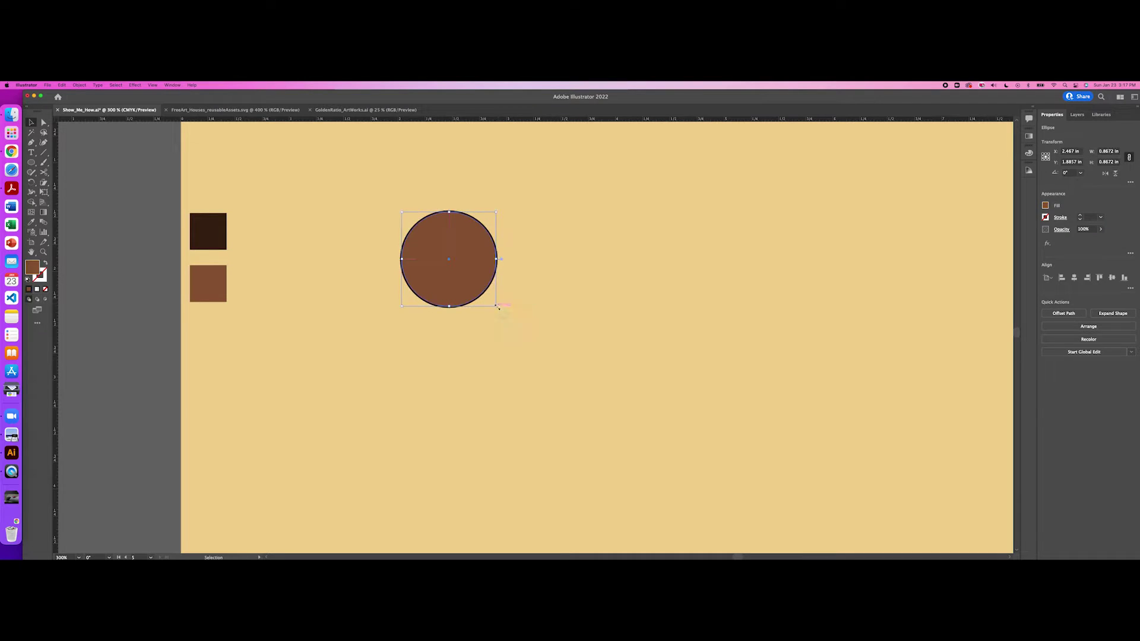
{"action": "left_click", "coordinate": [62, 85]}
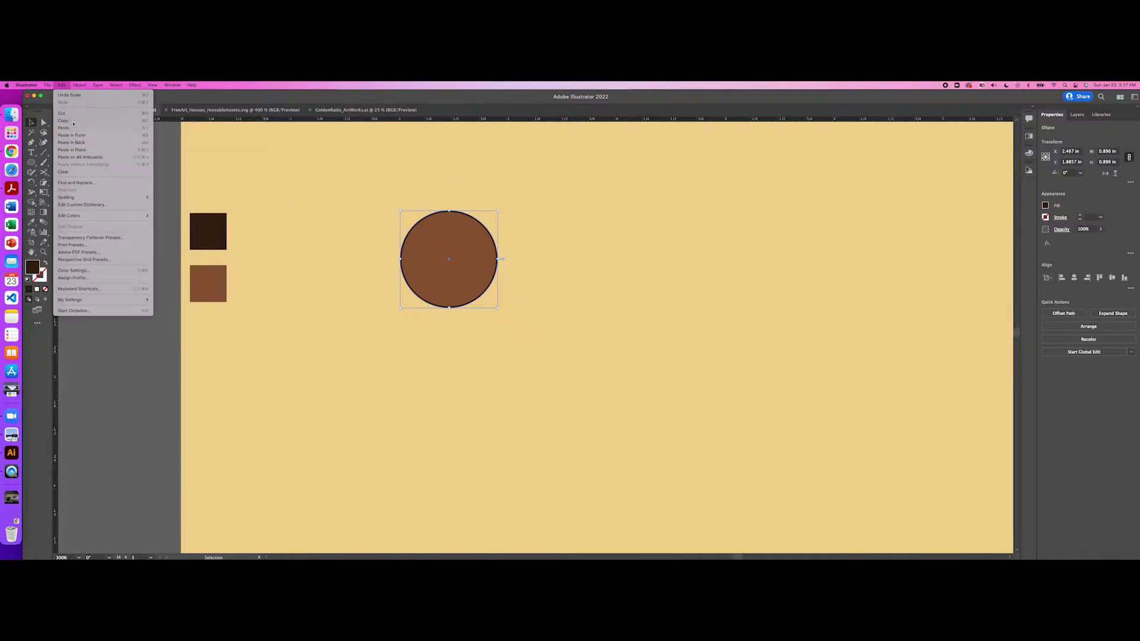
{"action": "left_click", "coordinate": [89, 150]}
{"action": "type", "text": "625"}
{"action": "key", "text": "Return"}
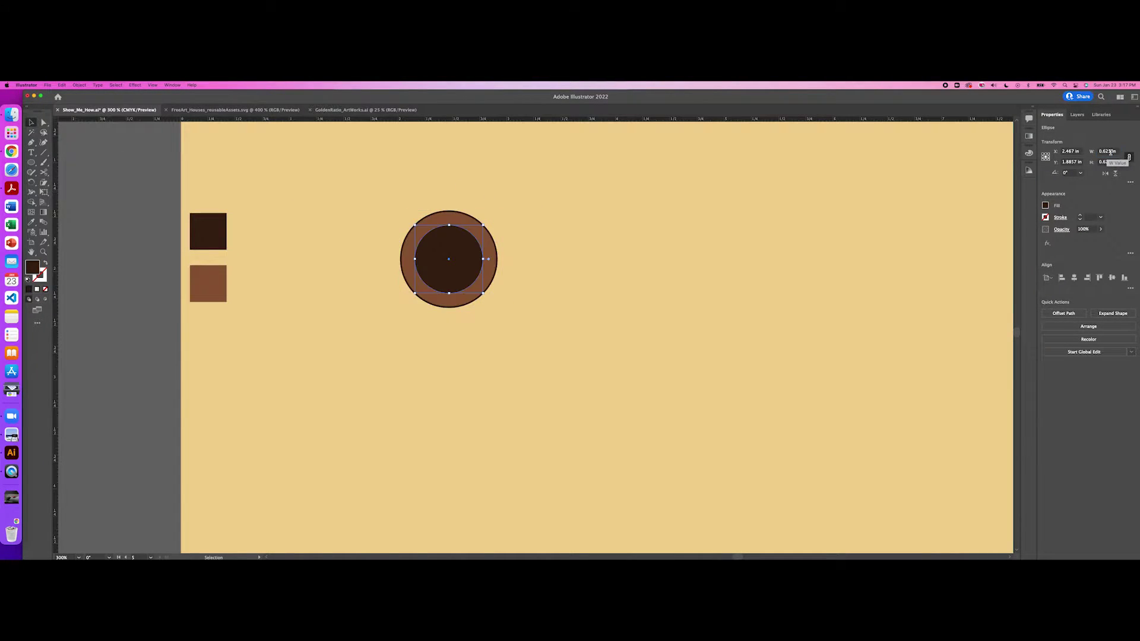
- Give the 0.625 in inner circle the light-brown square's colours
{"action": "left_click", "coordinate": [62, 85]}
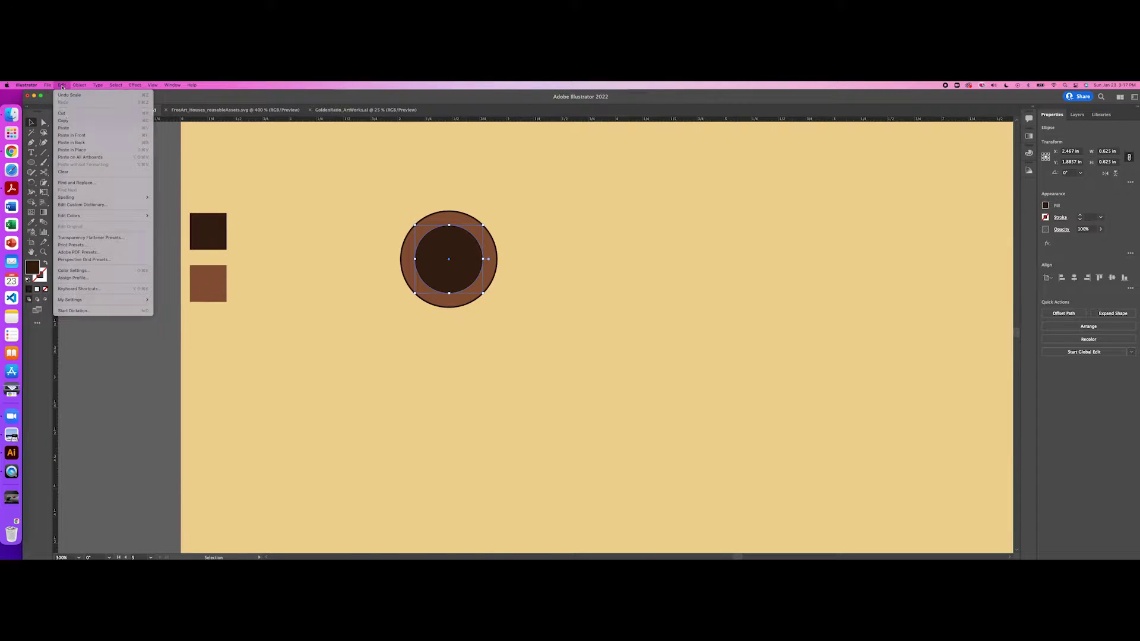
{"action": "left_click", "coordinate": [90, 152]}
{"action": "key", "text": "i"}
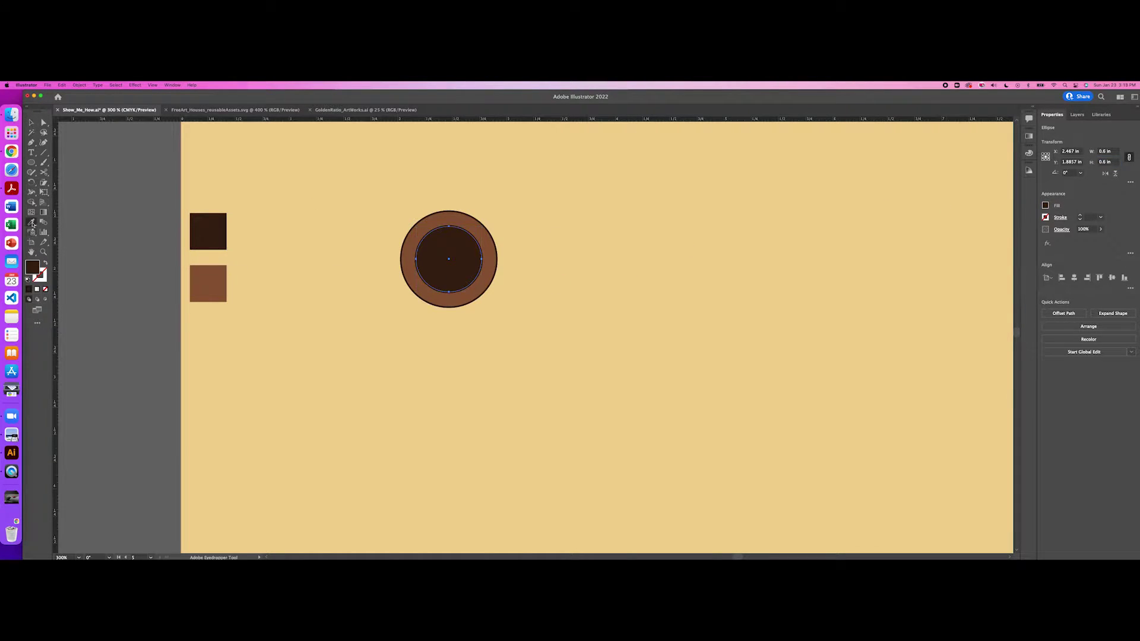
{"action": "left_click", "coordinate": [209, 277]}
{"action": "left_click", "coordinate": [341, 339]}
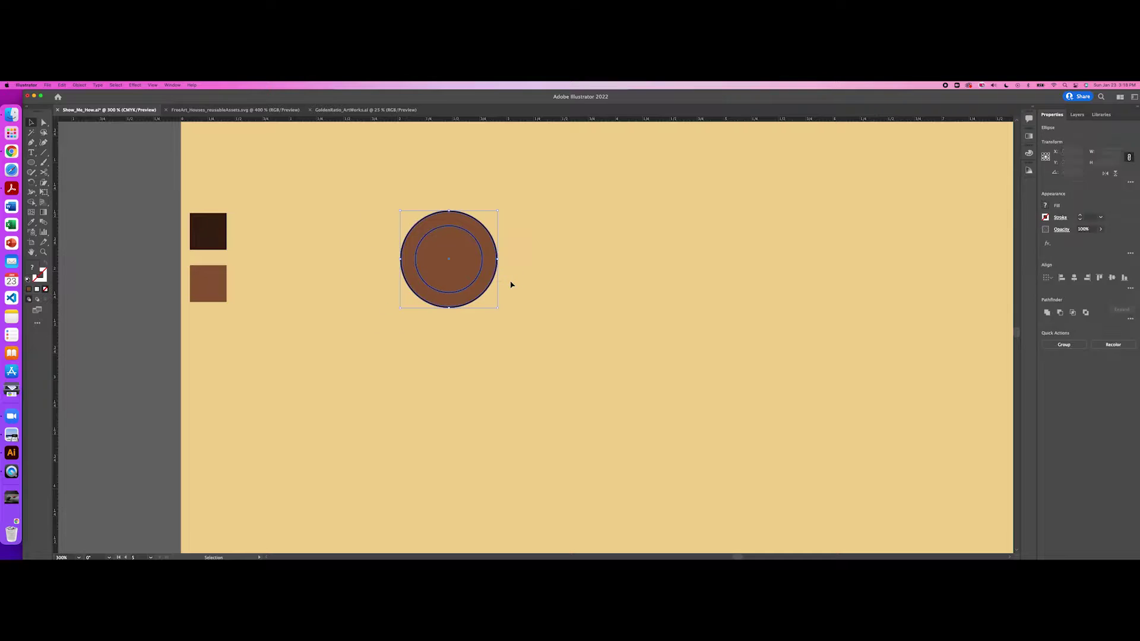
- Draw a short vertical line and a rectangle as tall as the circle beside it
{"action": "key", "text": "backslash"}
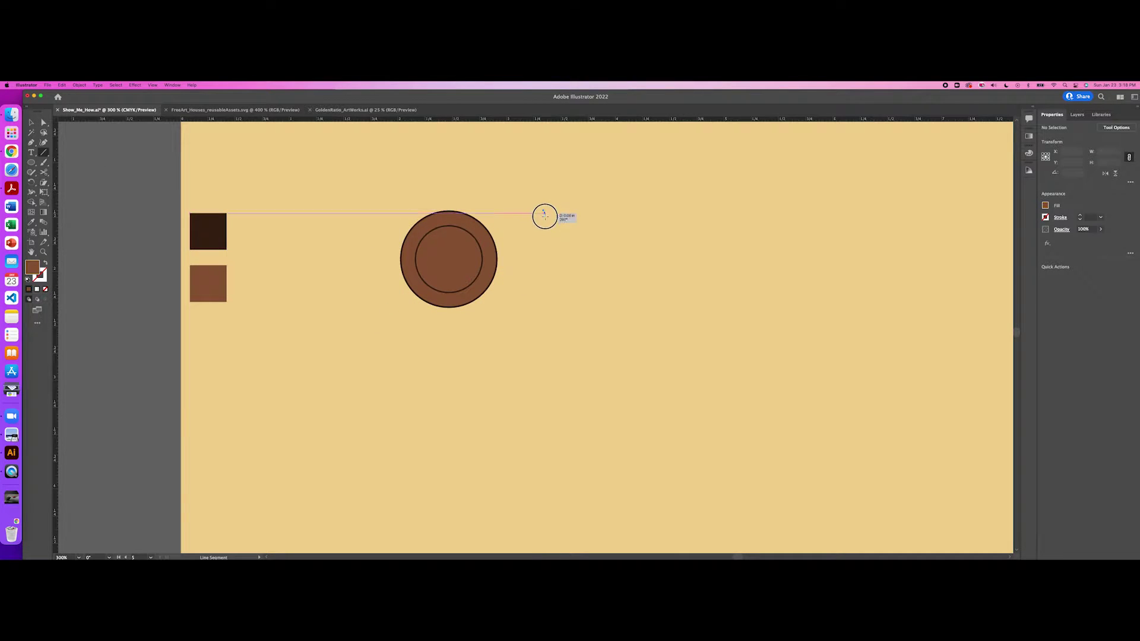
{"action": "left_click_drag", "start_coordinate": [542, 214], "coordinate": [545, 308]}
{"action": "left_click", "coordinate": [31, 162]}
{"action": "left_click_drag", "start_coordinate": [531, 217], "coordinate": [557, 303]}
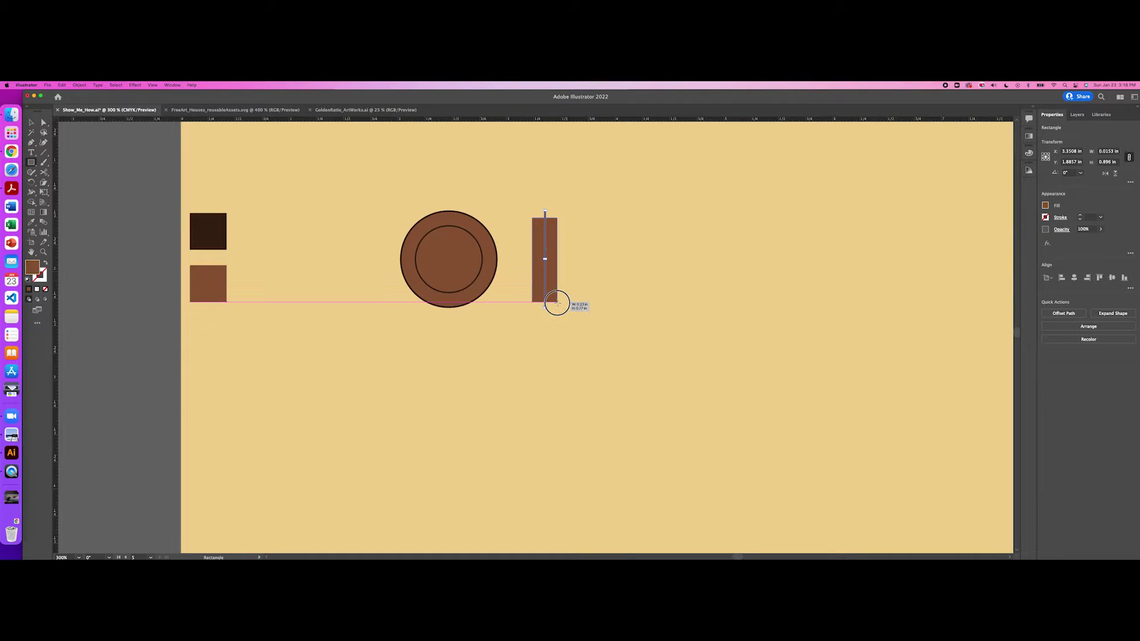
- Centre-align the line and rectangle, combine them with Pathfinder, and move the bar onto the circle's centre
{"action": "key", "text": "v"}
{"action": "left_click_drag", "start_coordinate": [572, 224], "coordinate": [515, 270]}
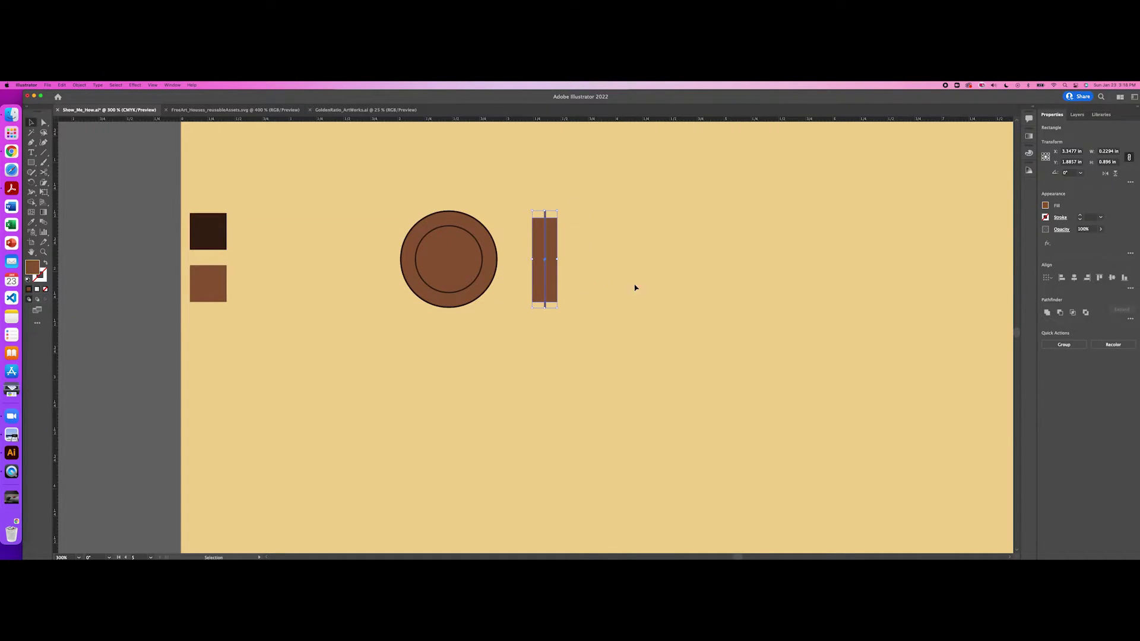
{"action": "left_click", "coordinate": [1075, 278]}
{"action": "left_click", "coordinate": [1055, 313]}
{"action": "left_click", "coordinate": [79, 85]}
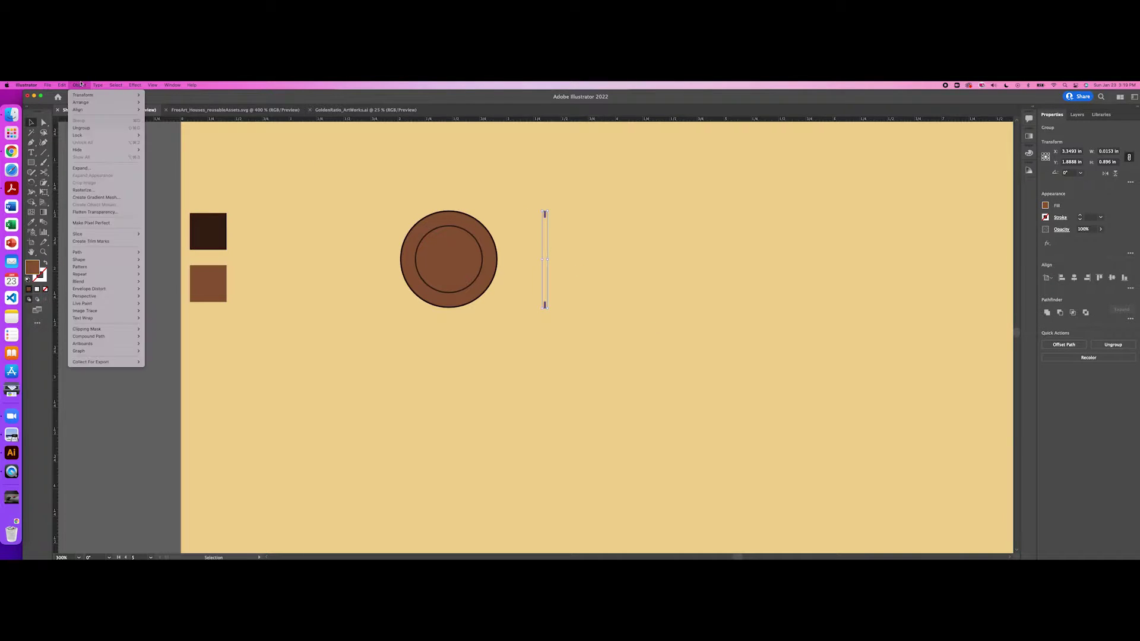
{"action": "left_click", "coordinate": [79, 85]}
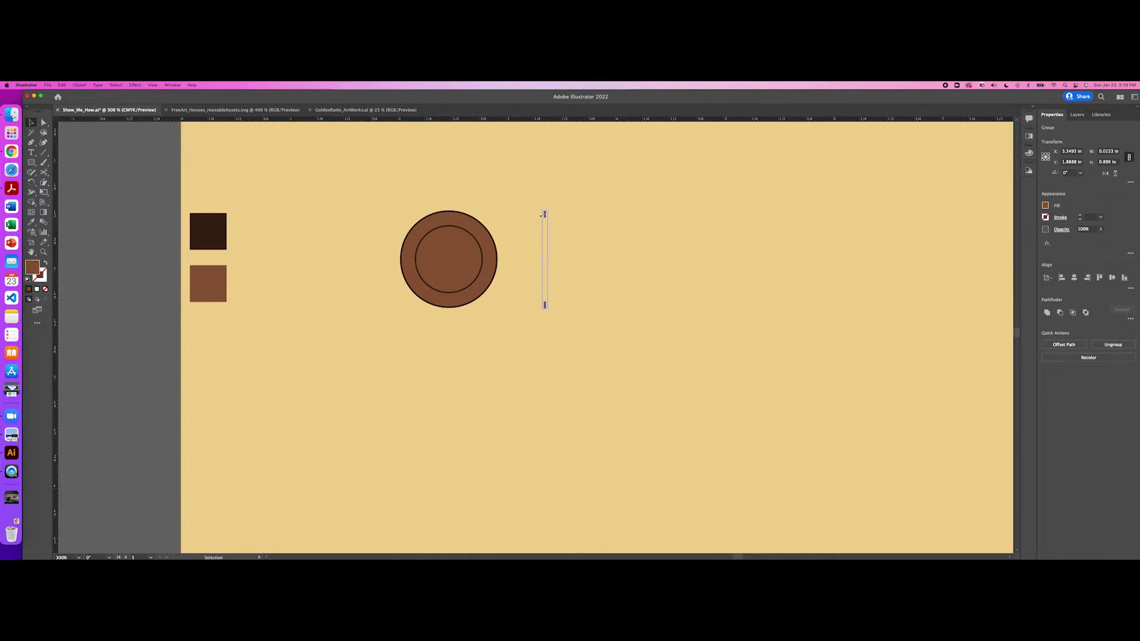
{"action": "left_click_drag", "start_coordinate": [542, 218], "coordinate": [450, 224]}
- Rotate a copy of the tick bars by 30° and repeat it around the ring
{"action": "scroll", "coordinate": [462, 231], "scroll_direction": "up", "scroll_amount": 2}
{"action": "scroll", "coordinate": [461, 230], "scroll_direction": "up", "scroll_amount": 2}
{"action": "scroll", "coordinate": [451, 224], "scroll_direction": "down", "scroll_amount": 2}
{"action": "left_click_drag", "start_coordinate": [450, 554], "coordinate": [451, 537]}
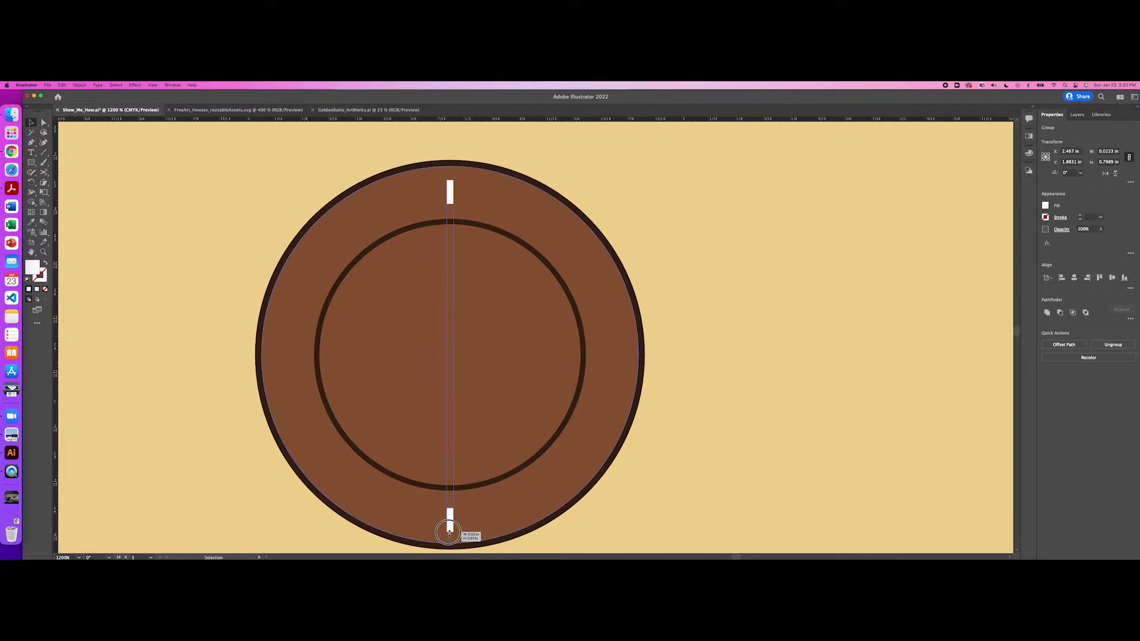
{"action": "left_click", "coordinate": [691, 501]}
{"action": "right_click", "coordinate": [450, 195]}
{"action": "mouse_move", "coordinate": [483, 278]}
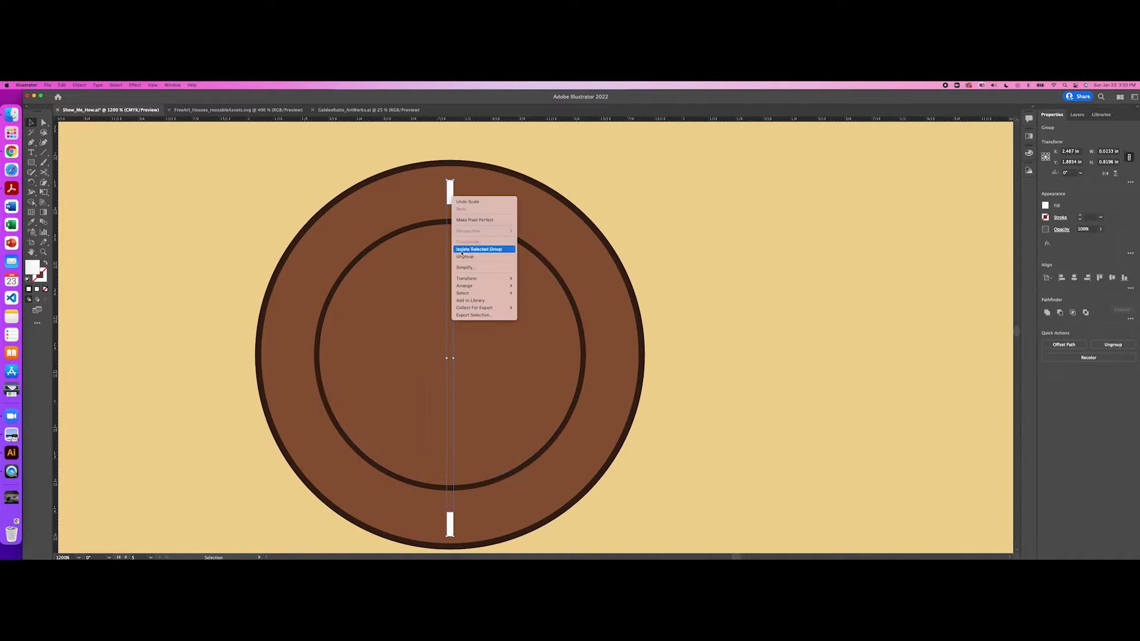
{"action": "left_click", "coordinate": [529, 298]}
{"action": "key", "text": "alt+Return"}
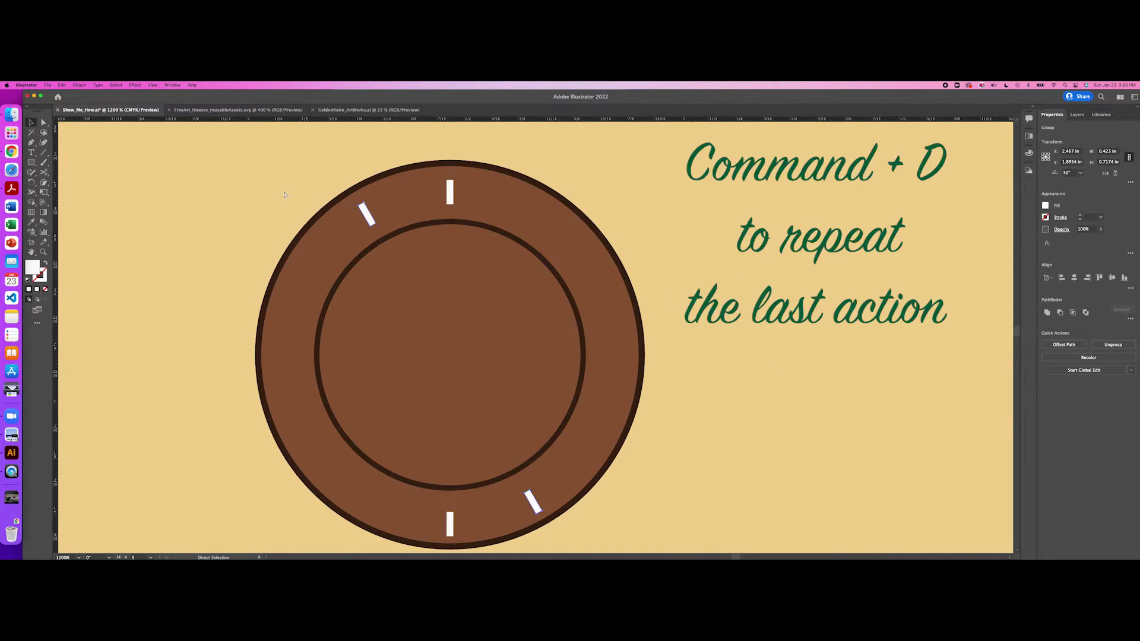
{"action": "key", "text": "super+d"}
{"action": "key", "text": "super+d"}
{"action": "key", "text": "super+d"}
- Inside the tick group, set the top bar's width to 0.02 in
{"action": "double_click", "coordinate": [449, 191]}
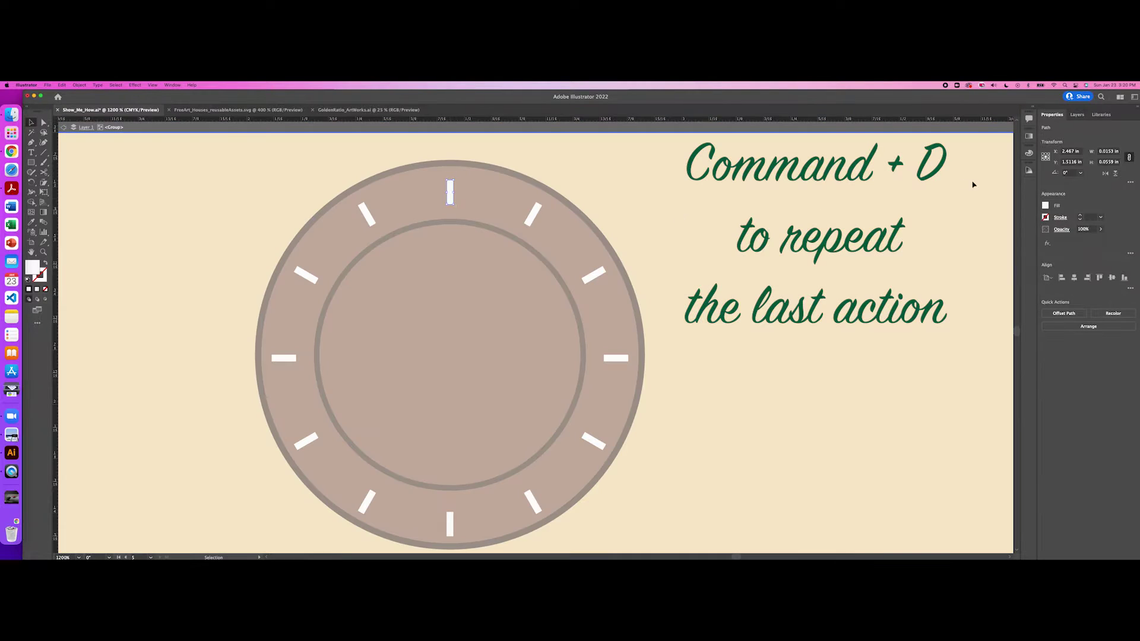
{"action": "type", "text": "0.02"}
{"action": "key", "text": "Tab"}
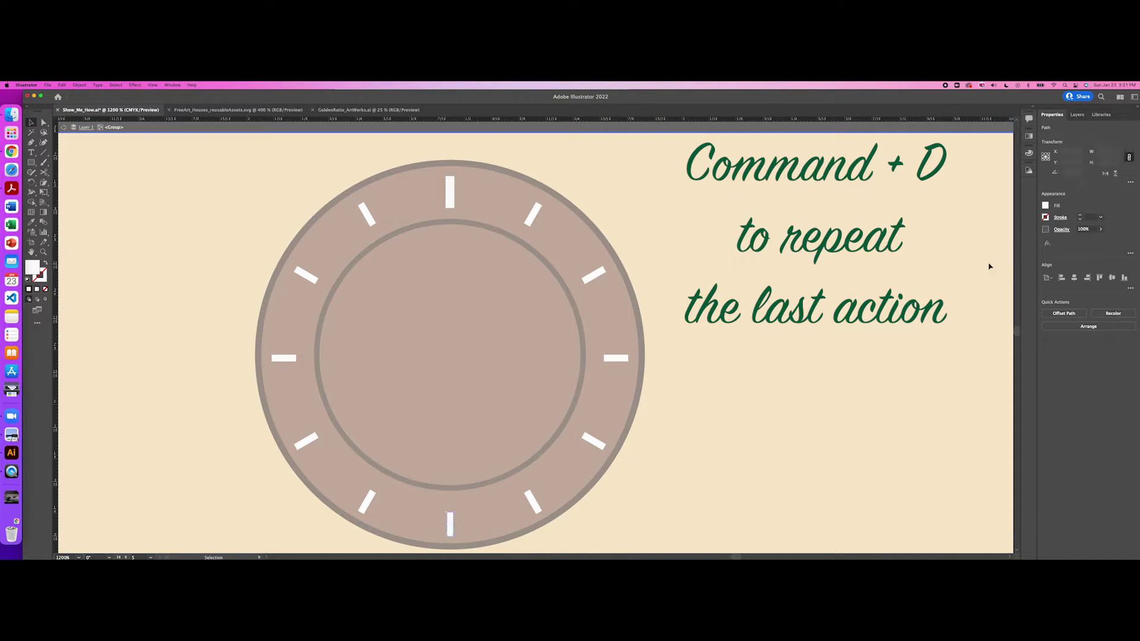
{"action": "left_click", "coordinate": [1107, 151]}
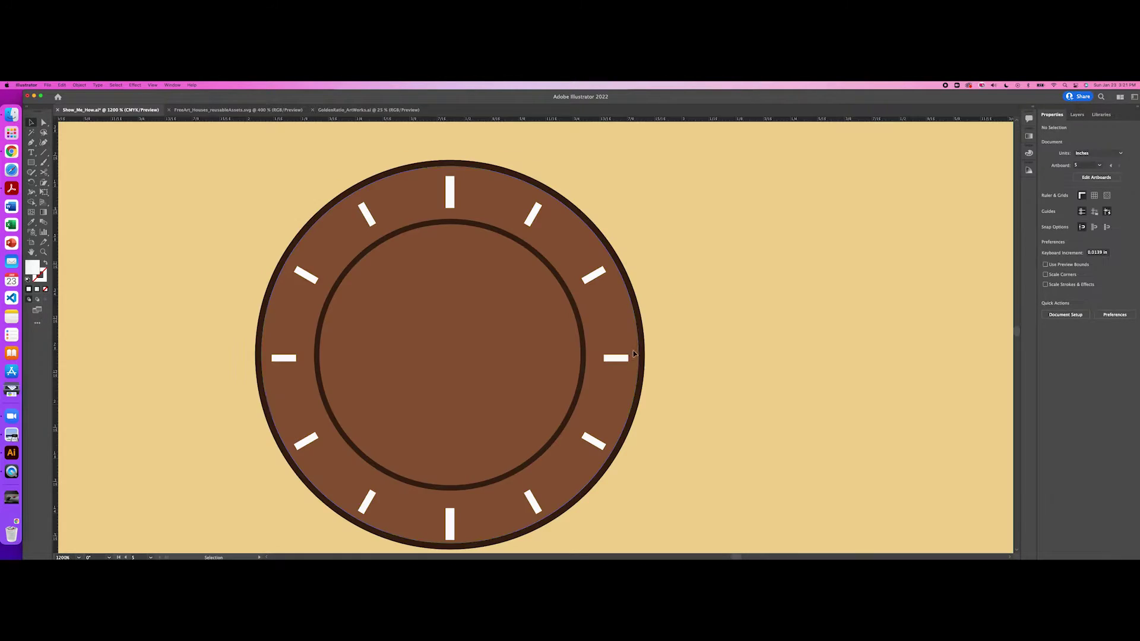
- Shrink the in-between ticks at 1, 2, 4, 5, 7, 8 and 11 o'clock, leaving 12, 3, 6 and 9 bold
{"action": "left_click", "coordinate": [629, 358]}
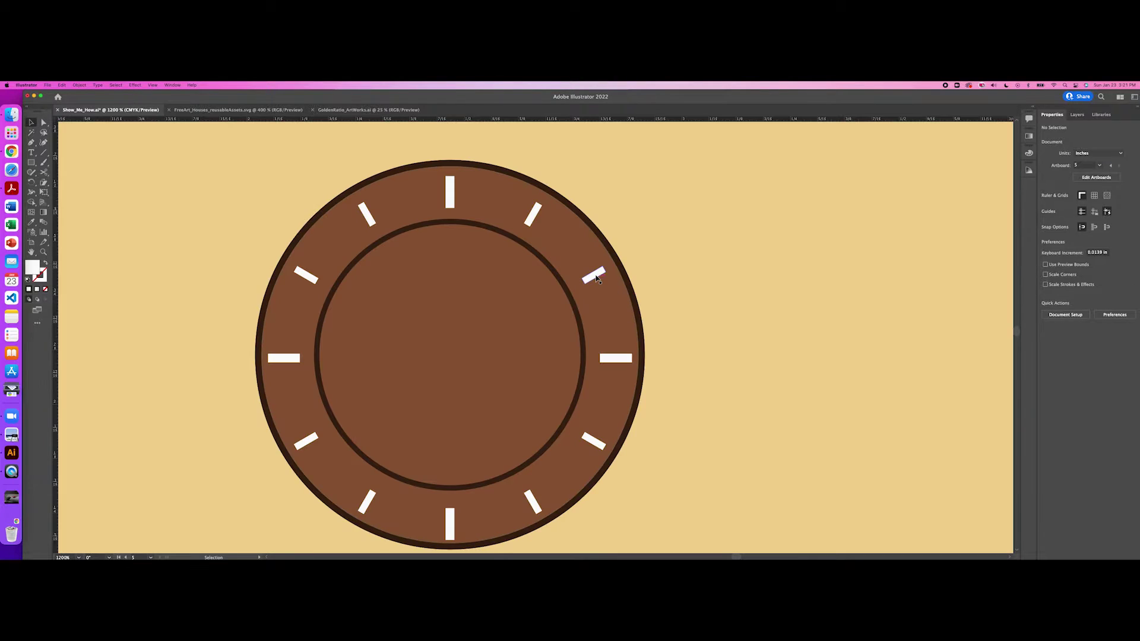
{"action": "left_click", "coordinate": [594, 275], "text": "super"}
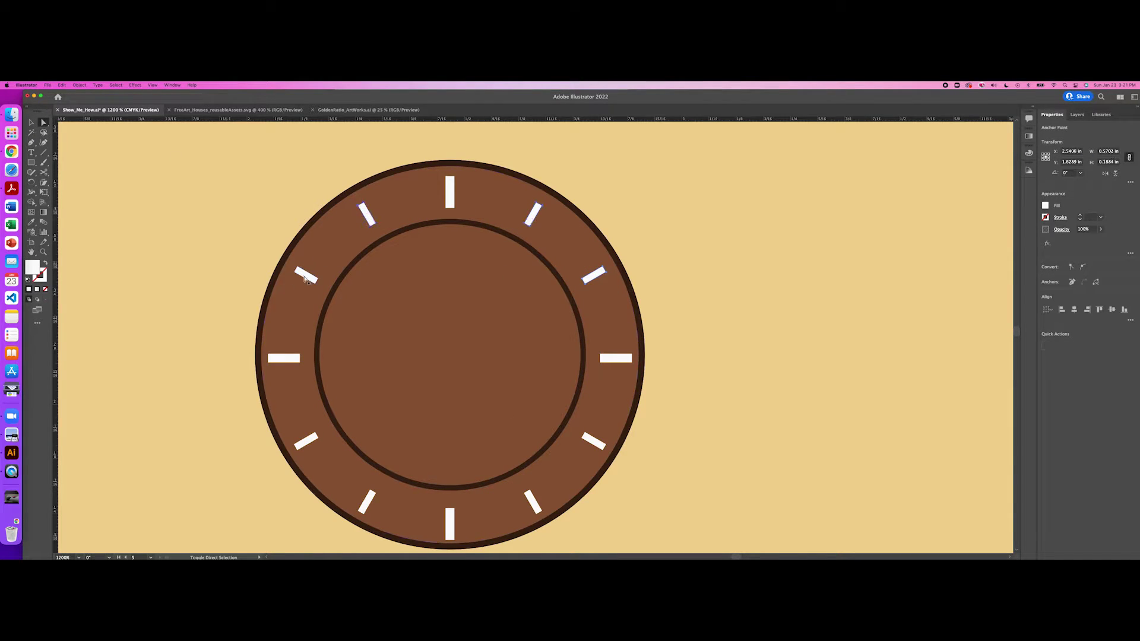
{"action": "left_click", "coordinate": [365, 496], "text": "shift"}
{"action": "left_click", "coordinate": [594, 275]}
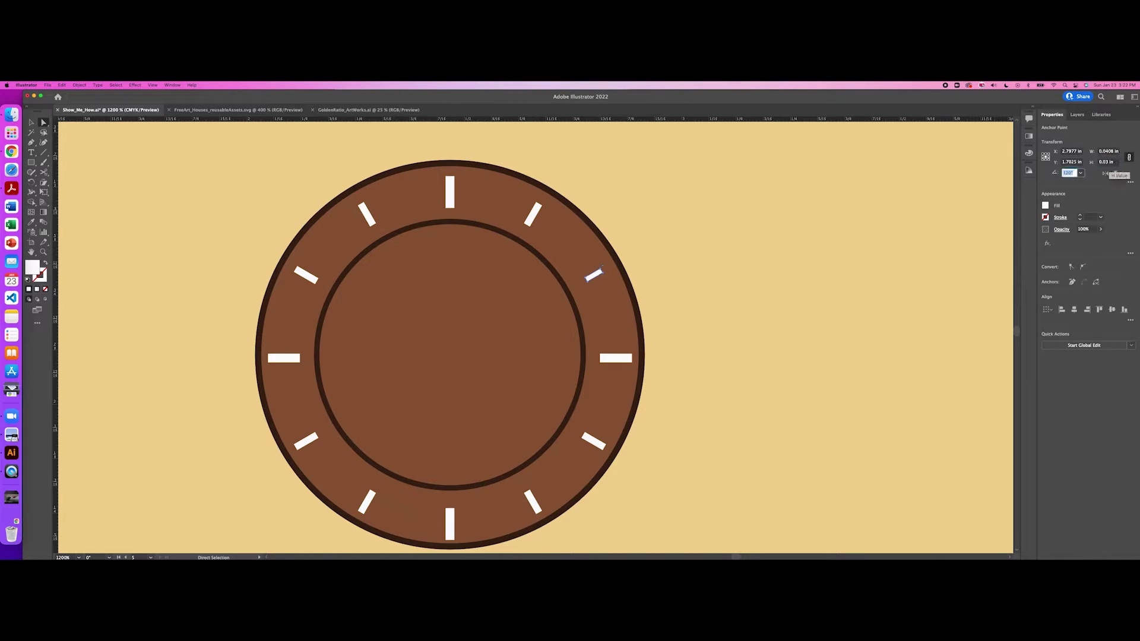
{"action": "left_click", "coordinate": [534, 214]}
{"action": "left_click", "coordinate": [366, 214]}
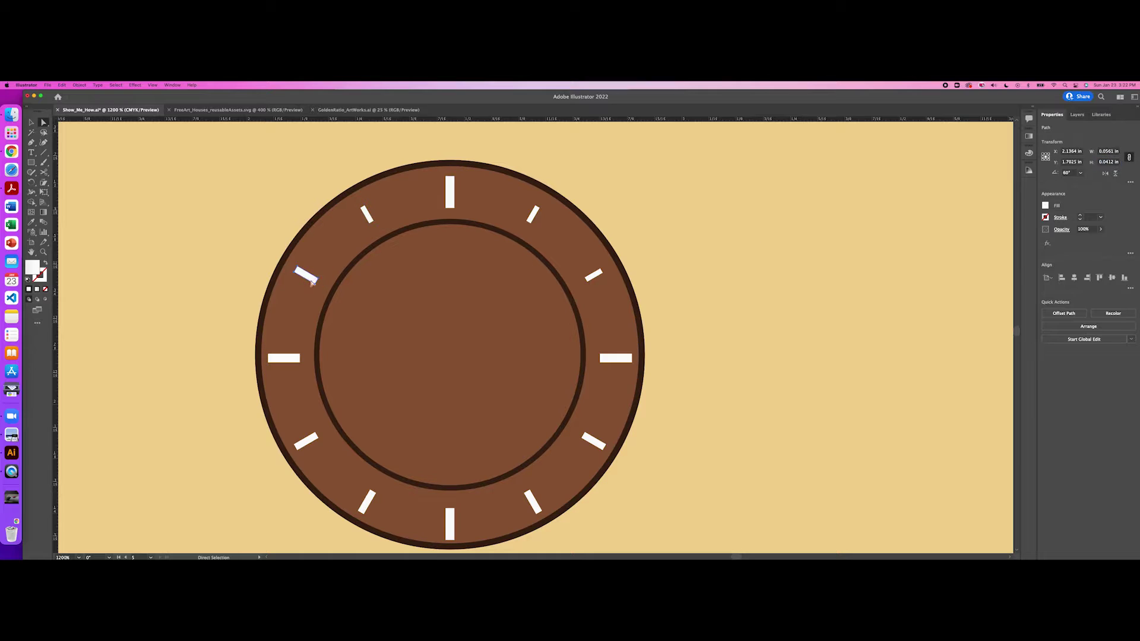
{"action": "left_click", "coordinate": [316, 438]}
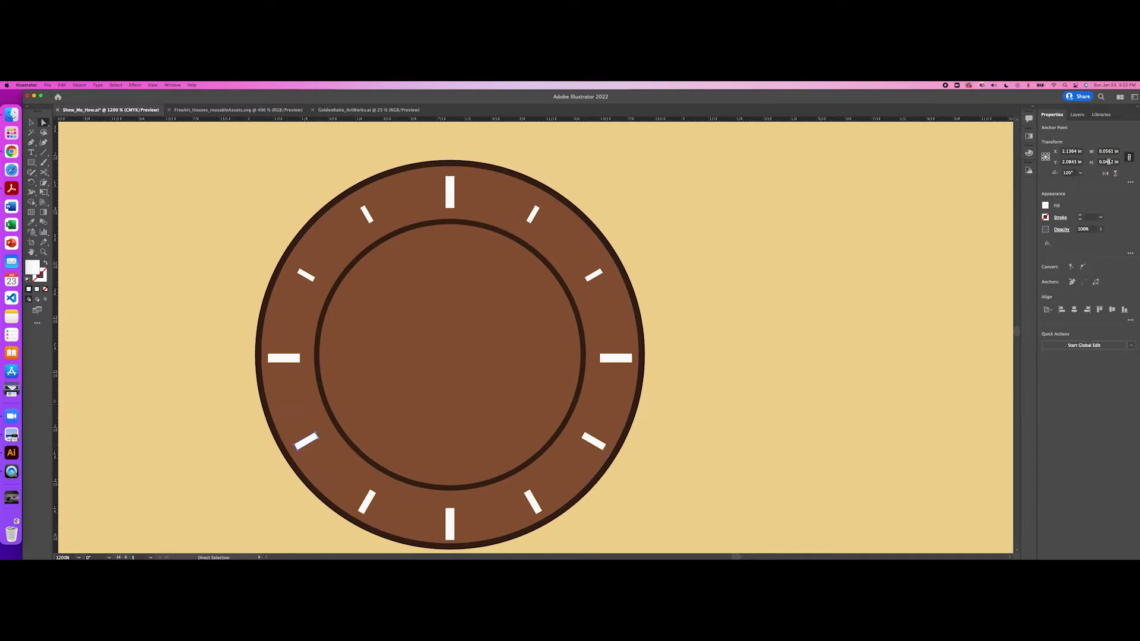
{"action": "left_click", "coordinate": [1109, 162]}
{"action": "type", "text": "0.03"}
{"action": "left_click", "coordinate": [366, 496]}
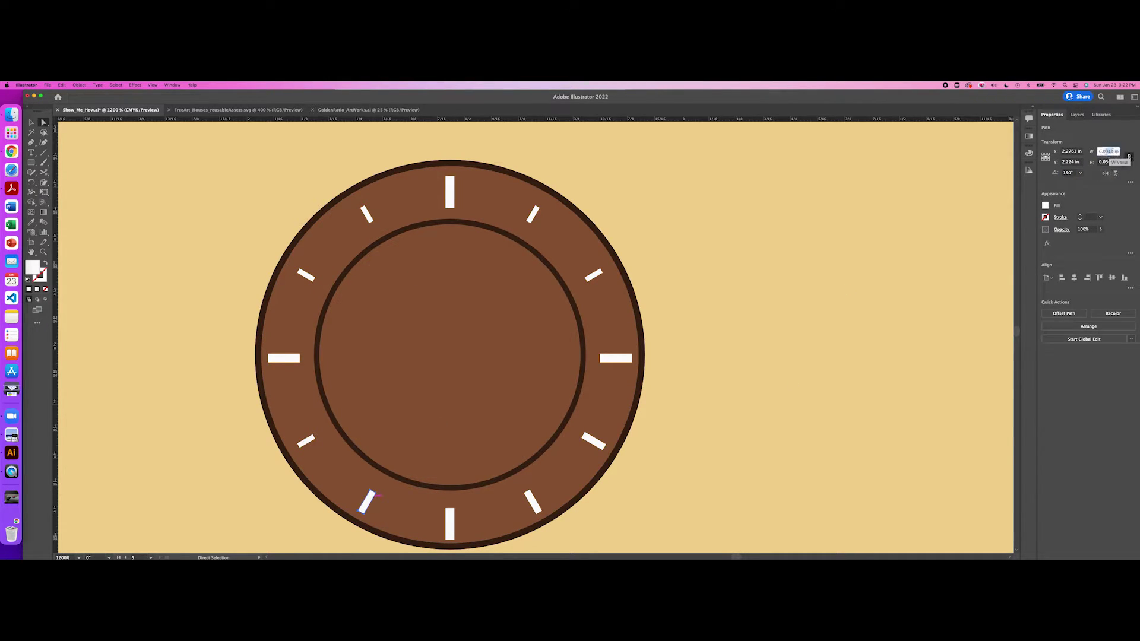
{"action": "left_click", "coordinate": [533, 501]}
{"action": "left_click", "coordinate": [593, 441]}
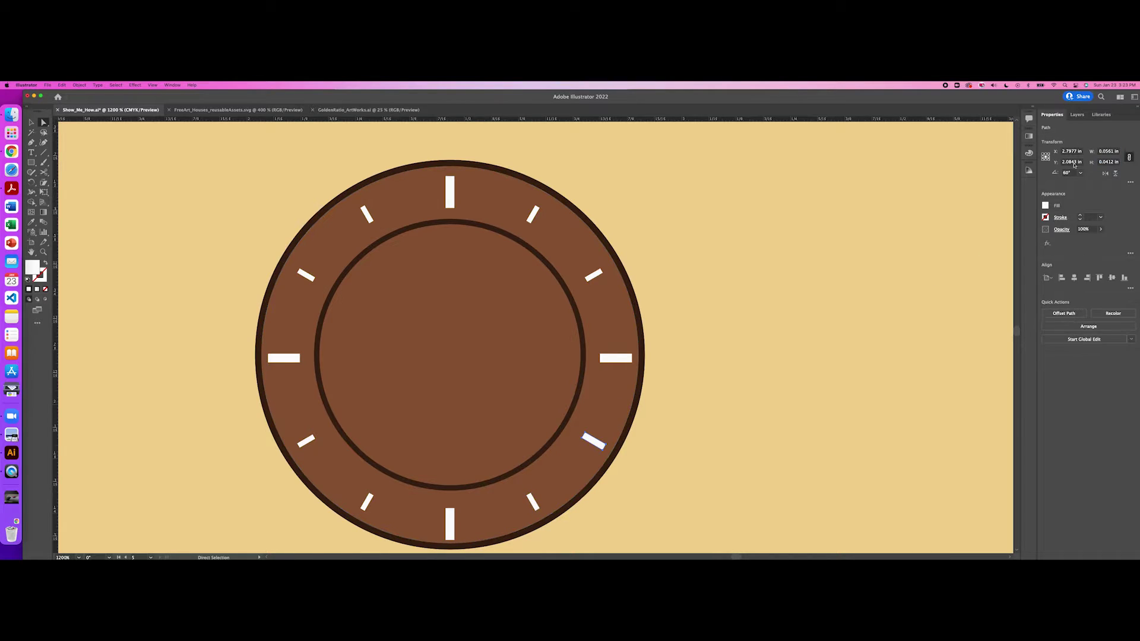
{"action": "left_click", "coordinate": [698, 367]}
- Draw a vertical line down from the clock centre with a white stroke
{"action": "left_click", "coordinate": [46, 152]}
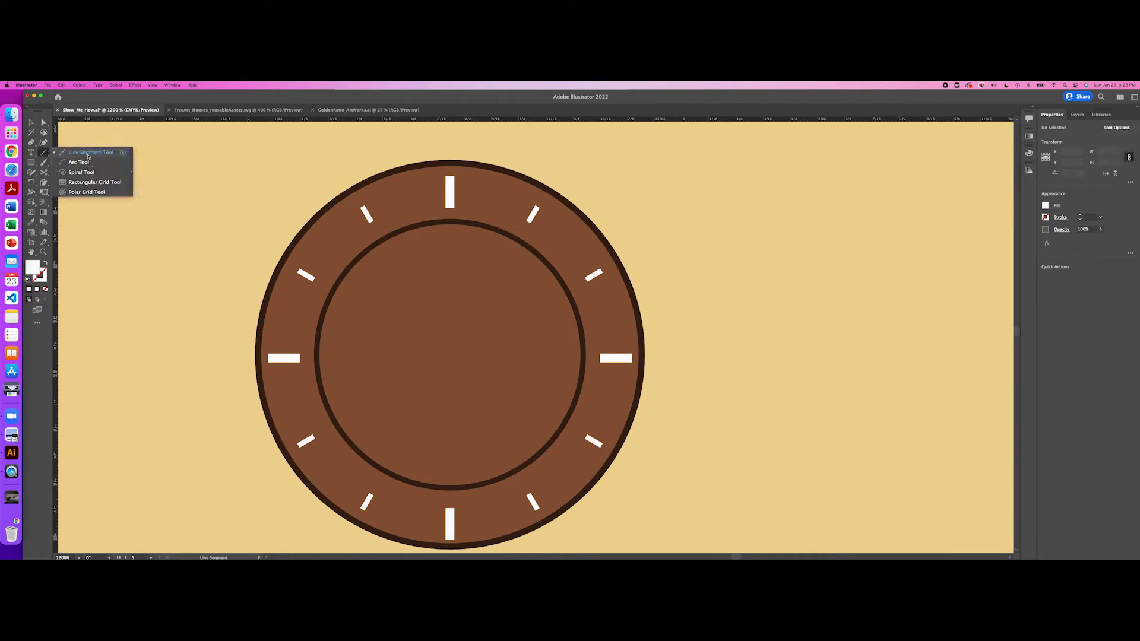
{"action": "left_click_drag", "start_coordinate": [456, 419], "coordinate": [460, 461]}
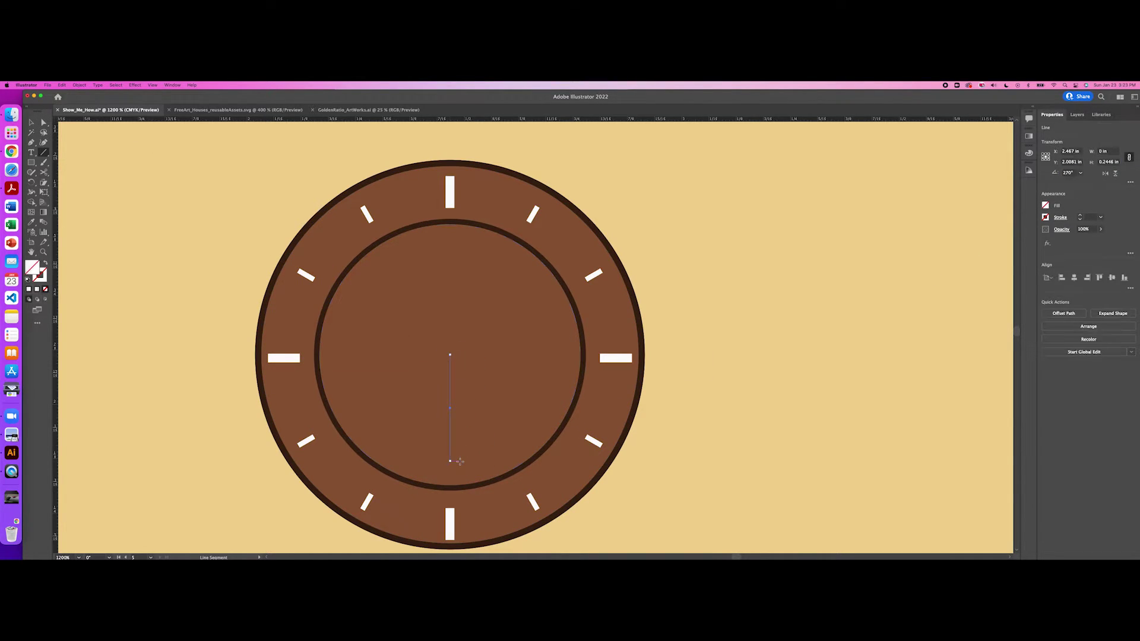
{"action": "left_click", "coordinate": [39, 274]}
{"action": "double_click", "coordinate": [40, 274]}
{"action": "left_click", "coordinate": [615, 295]}
{"action": "left_click", "coordinate": [813, 296]}
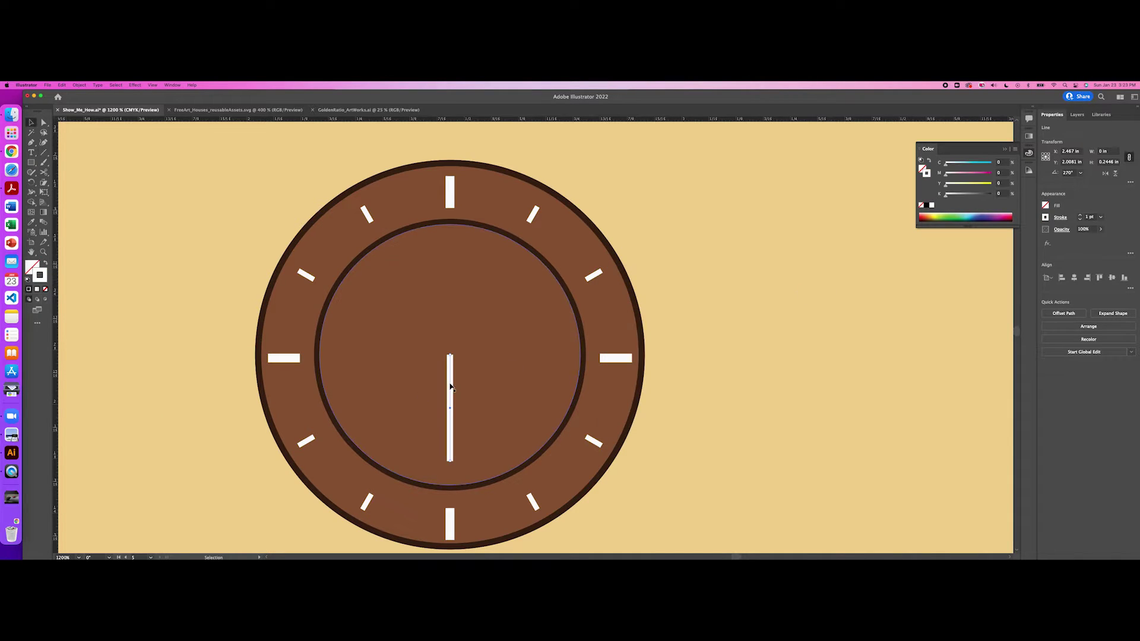
{"action": "left_click_drag", "start_coordinate": [450, 386], "coordinate": [451, 241]}
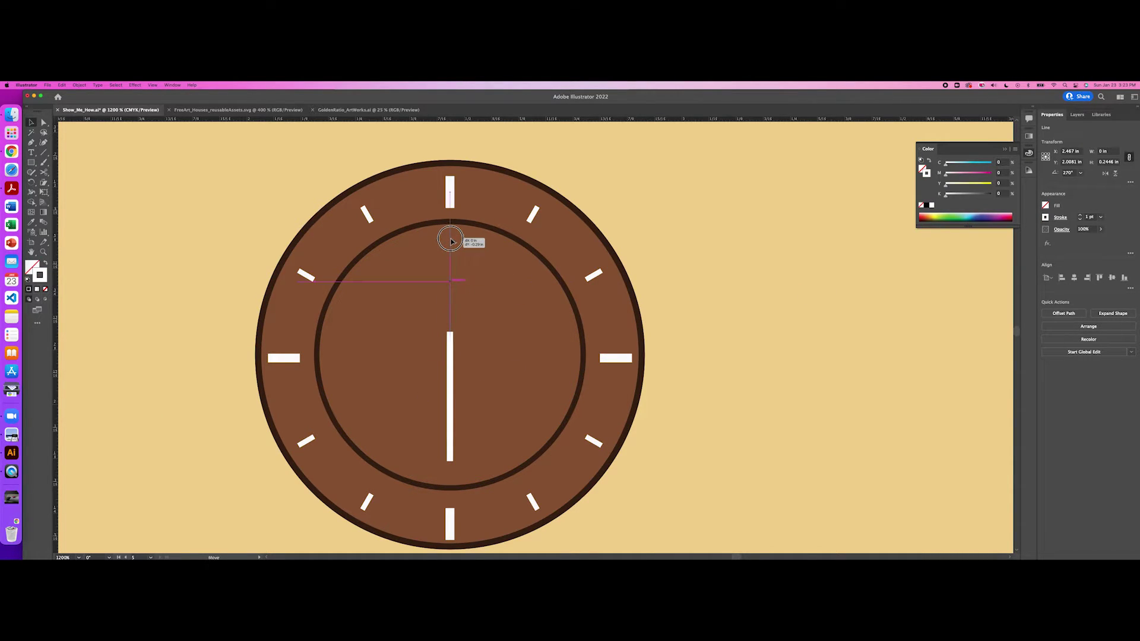
{"action": "key", "text": "cmd+z"}
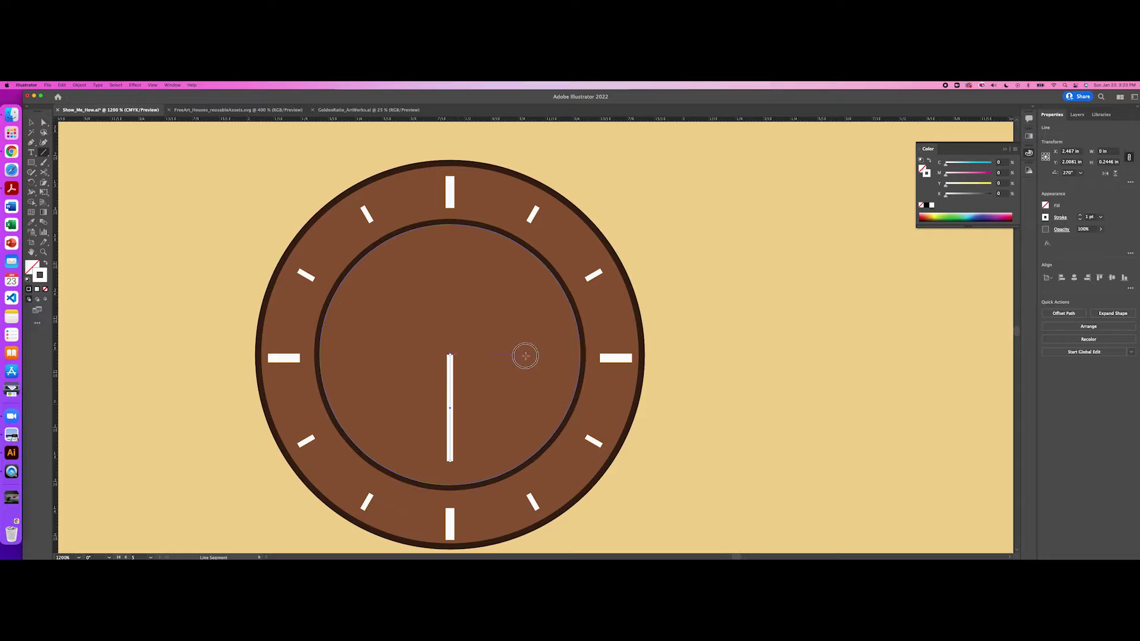
- Draw a horizontal hand rightward from the centre with an Arrow 3 arrowhead and 0.5 pt stroke
{"action": "left_click_drag", "start_coordinate": [525, 356], "coordinate": [449, 355]}
{"action": "key", "text": "v"}
{"action": "left_click", "coordinate": [1060, 217]}
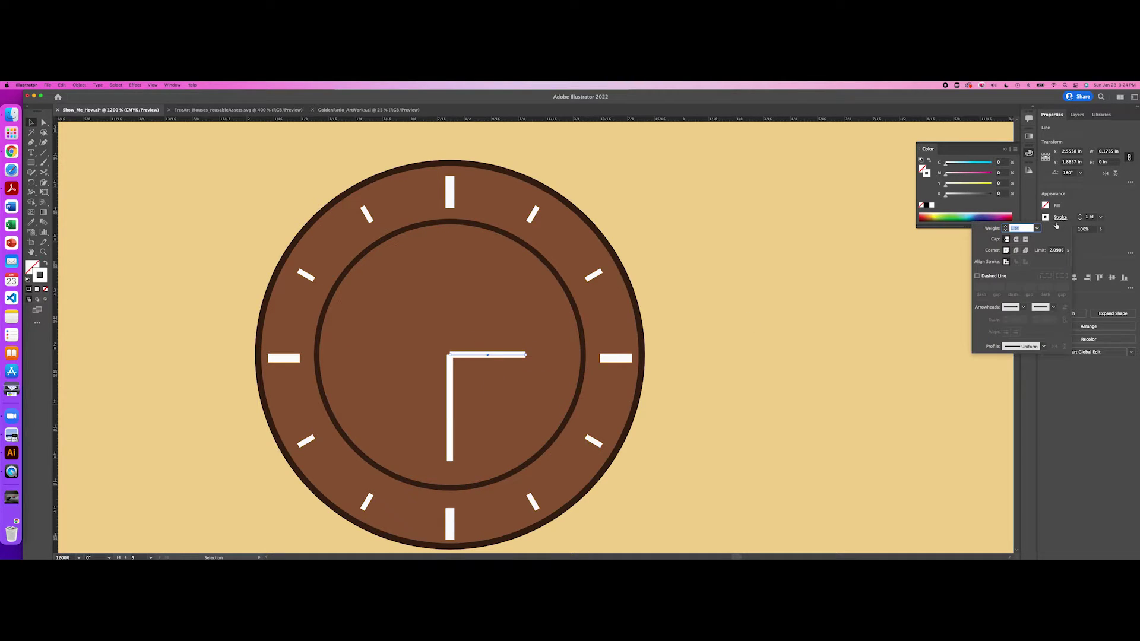
{"action": "left_click", "coordinate": [1053, 308]}
{"action": "left_click", "coordinate": [1021, 360]}
{"action": "left_click", "coordinate": [1052, 307]}
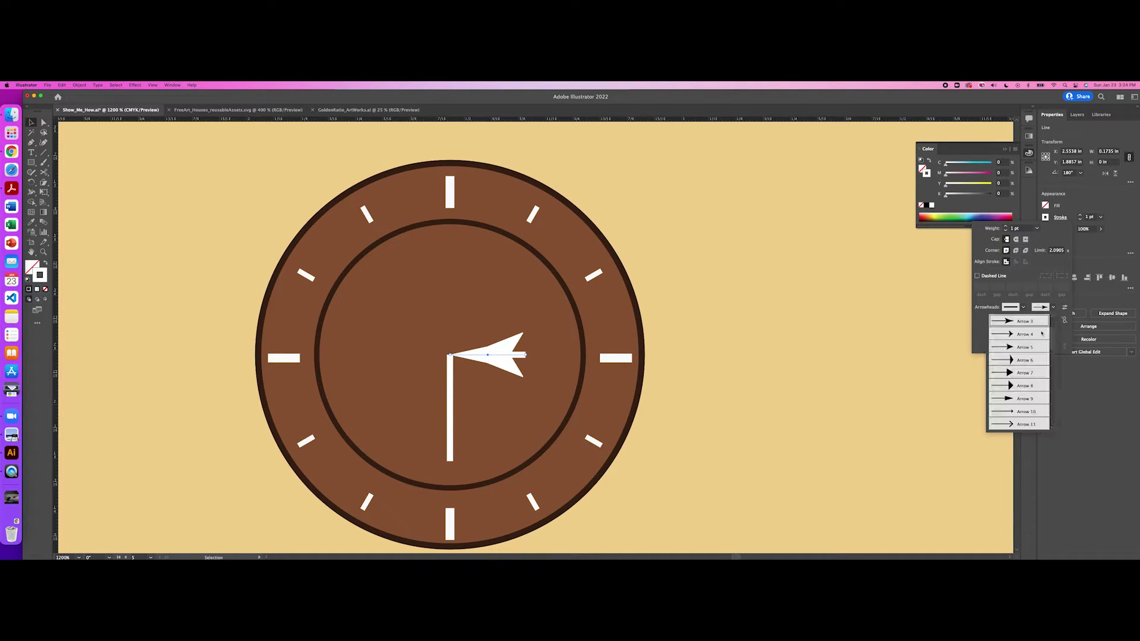
{"action": "key", "text": "Escape"}
{"action": "key", "text": "cmd+z"}
{"action": "left_click", "coordinate": [1060, 217]}
{"action": "left_click", "coordinate": [1022, 307]}
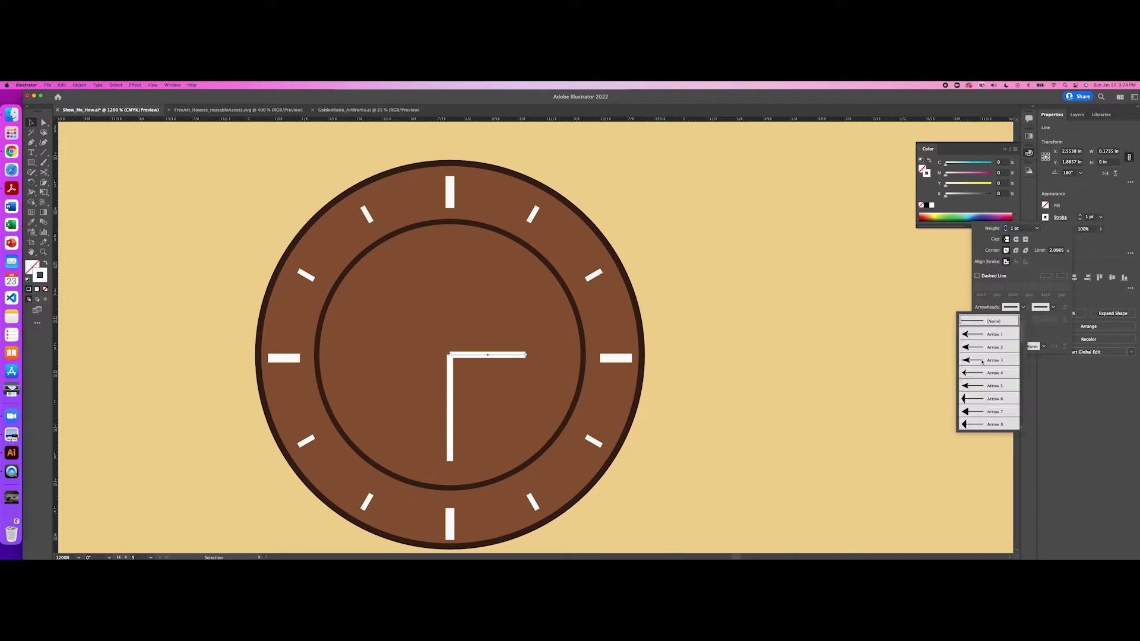
{"action": "left_click", "coordinate": [982, 361]}
{"action": "left_click", "coordinate": [1080, 219]}
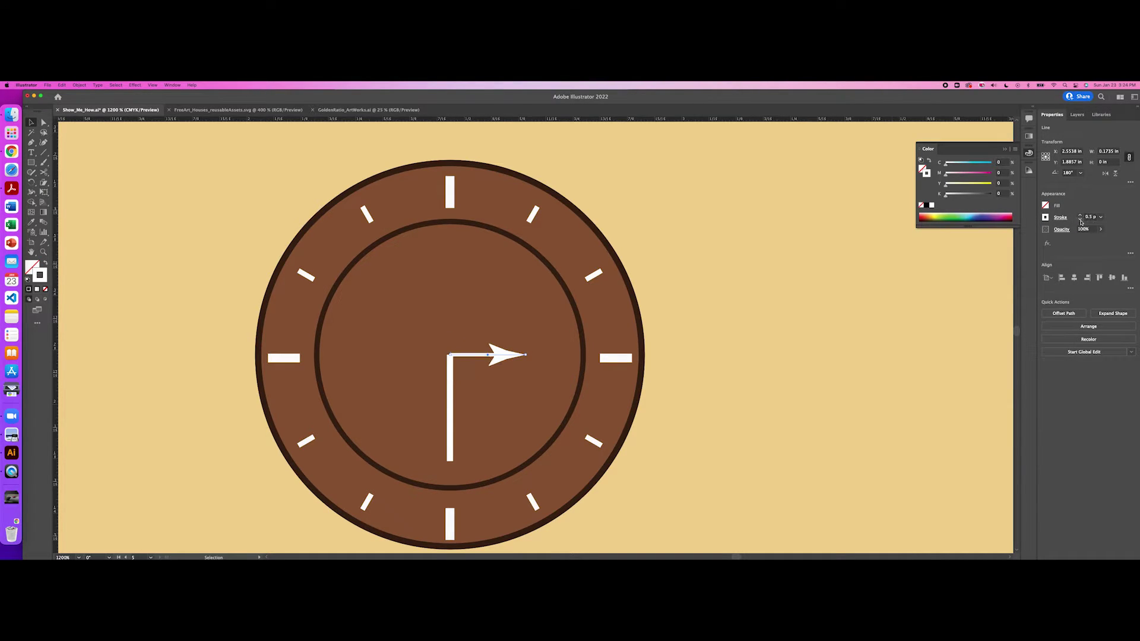
- Give the vertical hand an arrowhead and thin its stroke to 0.25 pt
{"action": "left_click", "coordinate": [452, 417]}
{"action": "left_click", "coordinate": [1060, 217]}
{"action": "left_click", "coordinate": [1053, 306]}
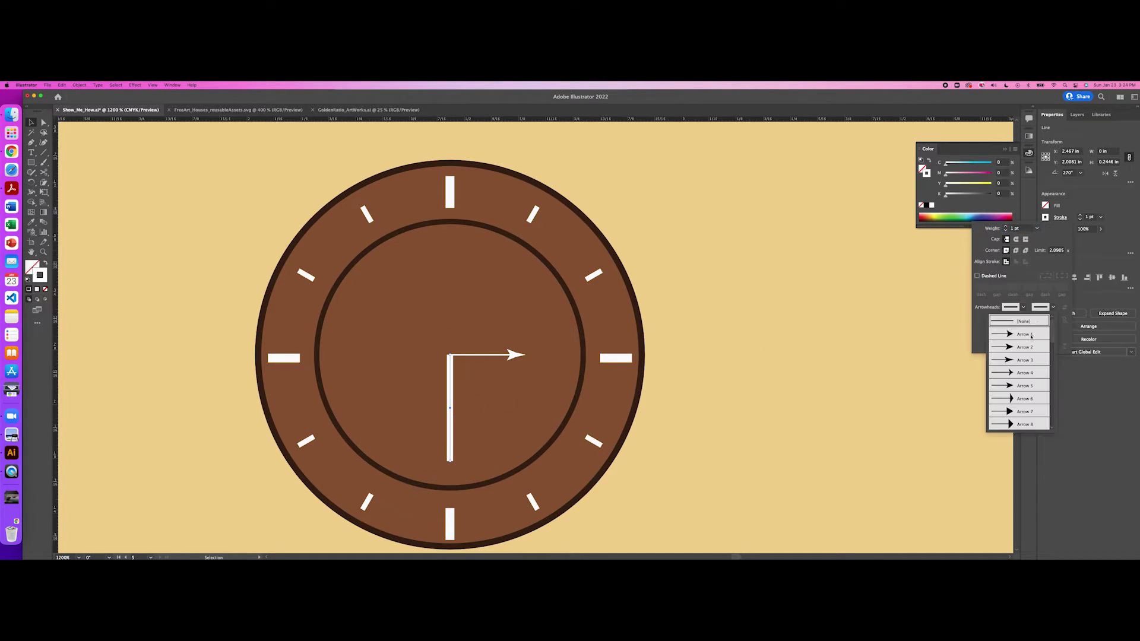
{"action": "left_click", "coordinate": [1020, 356]}
{"action": "left_click", "coordinate": [1052, 307]}
{"action": "left_click", "coordinate": [1030, 350]}
{"action": "left_click", "coordinate": [1080, 220]}
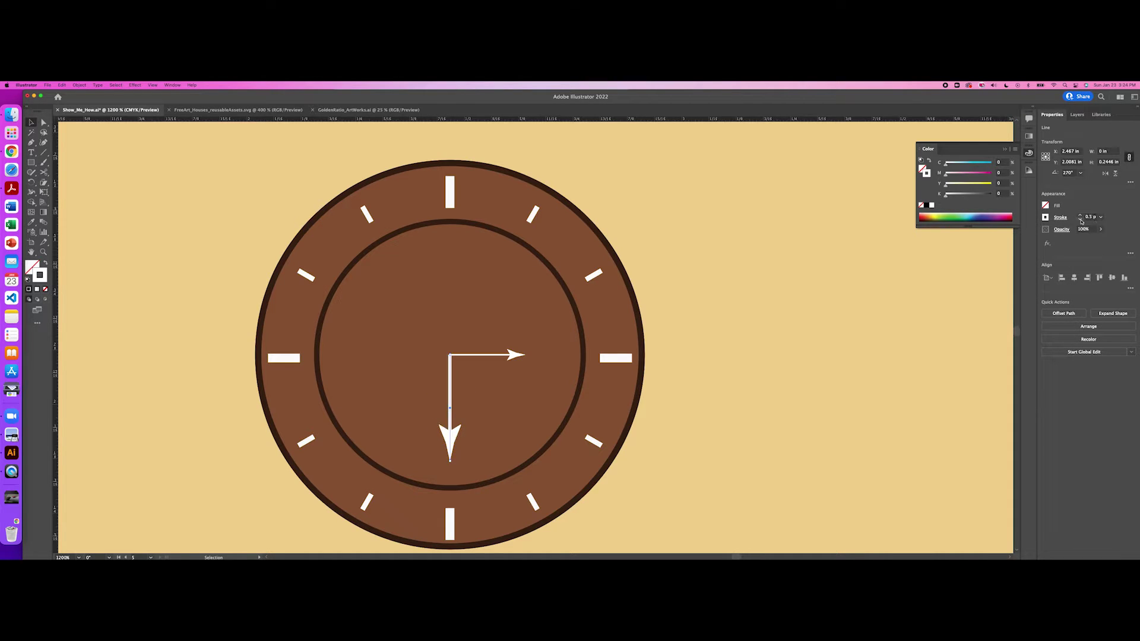
{"action": "left_click", "coordinate": [1080, 220]}
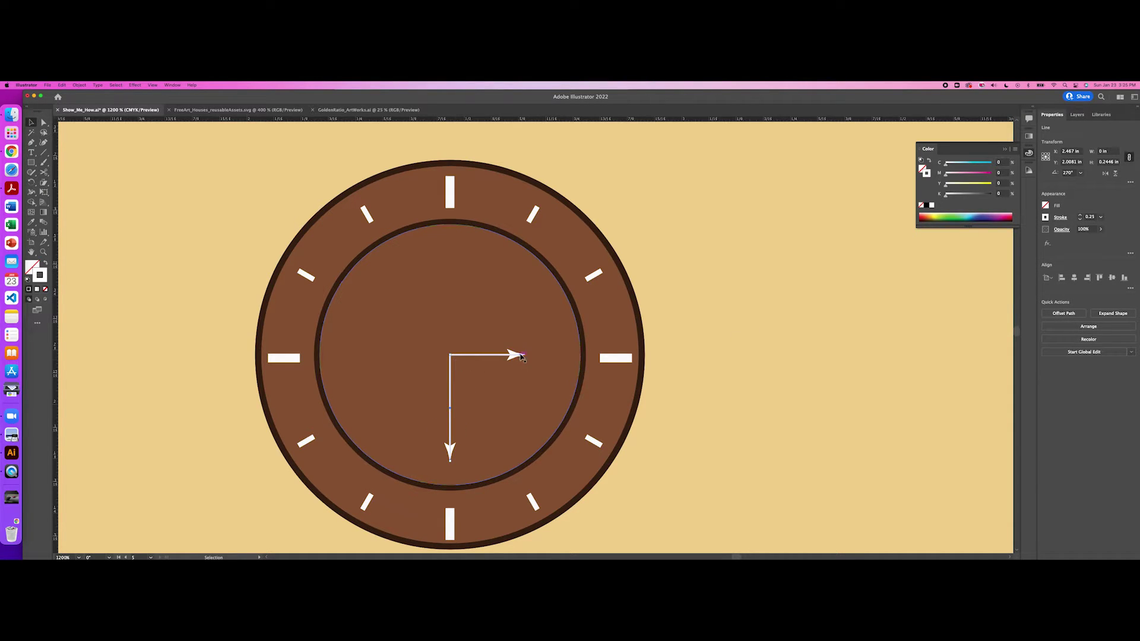
- Try rotating and grouping the hands into a V shape, then undo back to the L
{"action": "left_click", "coordinate": [451, 445], "text": "shift"}
{"action": "left_click_drag", "start_coordinate": [525, 355], "coordinate": [420, 419]}
{"action": "left_click_drag", "start_coordinate": [503, 450], "coordinate": [475, 333]}
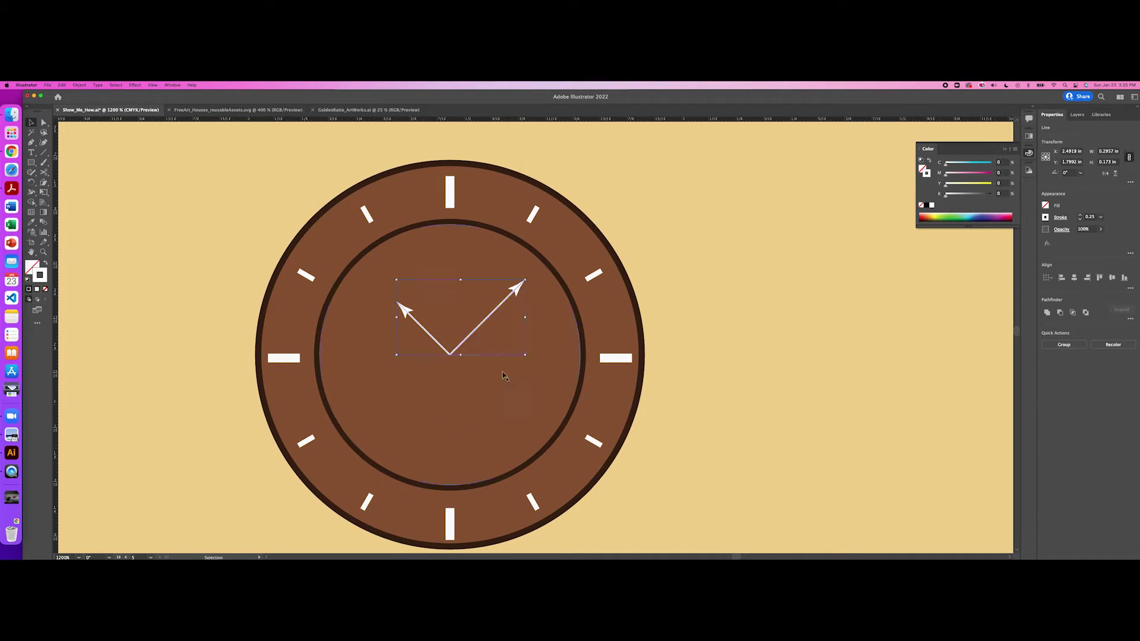
{"action": "left_click", "coordinate": [79, 85]}
{"action": "left_click", "coordinate": [89, 119]}
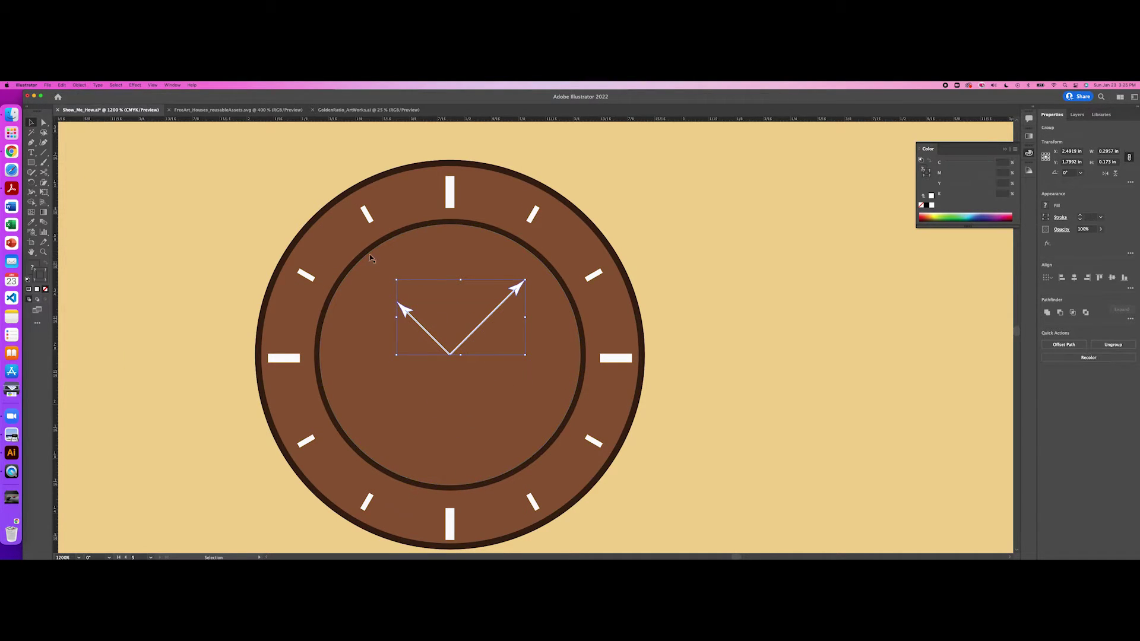
{"action": "left_click_drag", "start_coordinate": [524, 355], "coordinate": [511, 311]}
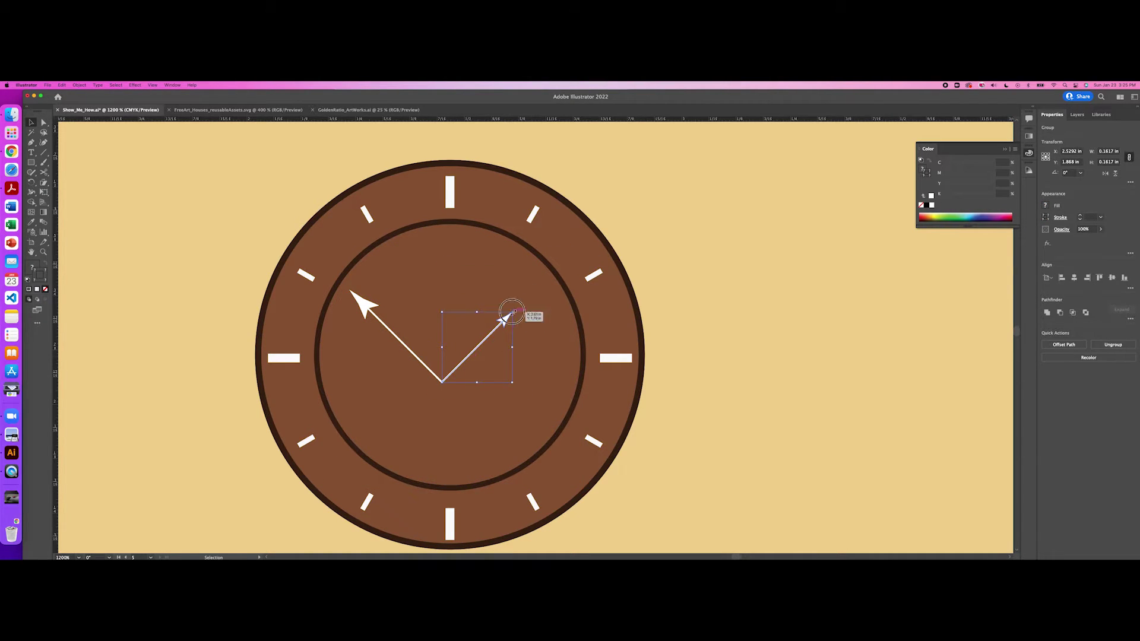
{"action": "key", "text": "super+z"}
{"action": "key", "text": "super+z"}
{"action": "key", "text": "super+z"}
{"action": "key", "text": "super+z"}
{"action": "key", "text": "super+z"}
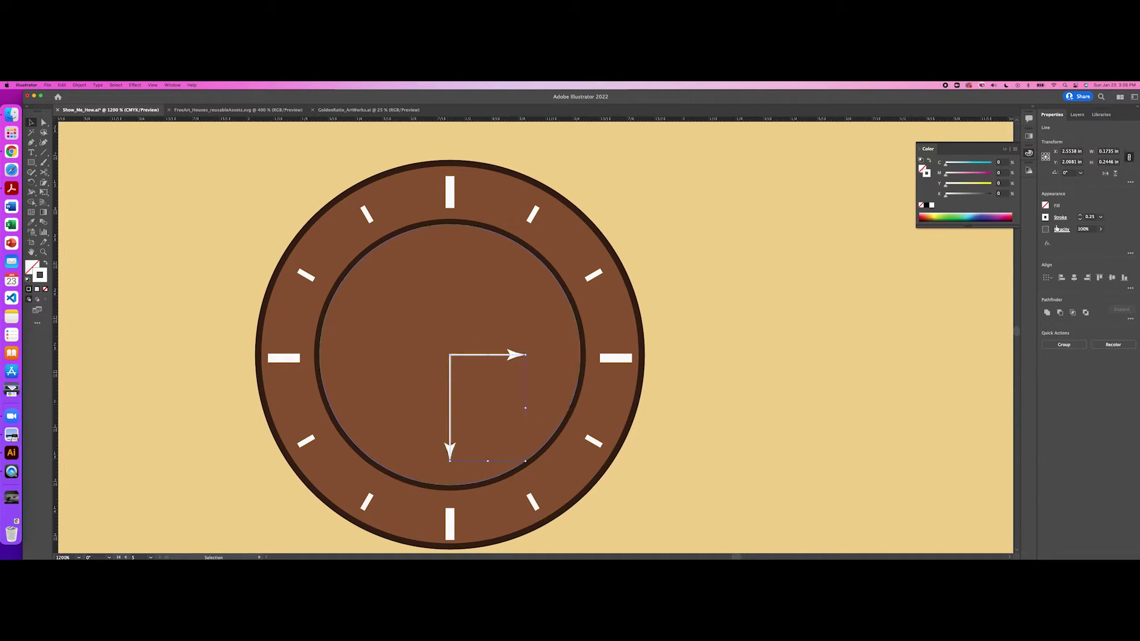
- Give the horizontal hand a different, bolder arrowhead
{"action": "left_click", "coordinate": [1060, 217]}
{"action": "left_click", "coordinate": [487, 355]}
{"action": "left_click", "coordinate": [1060, 217]}
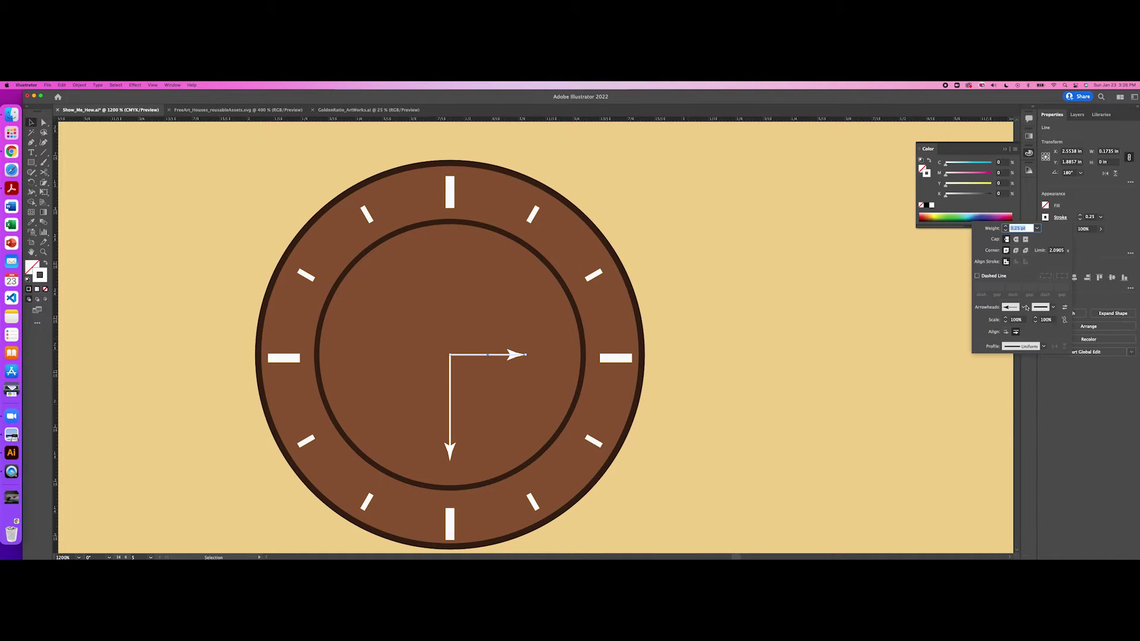
{"action": "left_click", "coordinate": [1023, 307]}
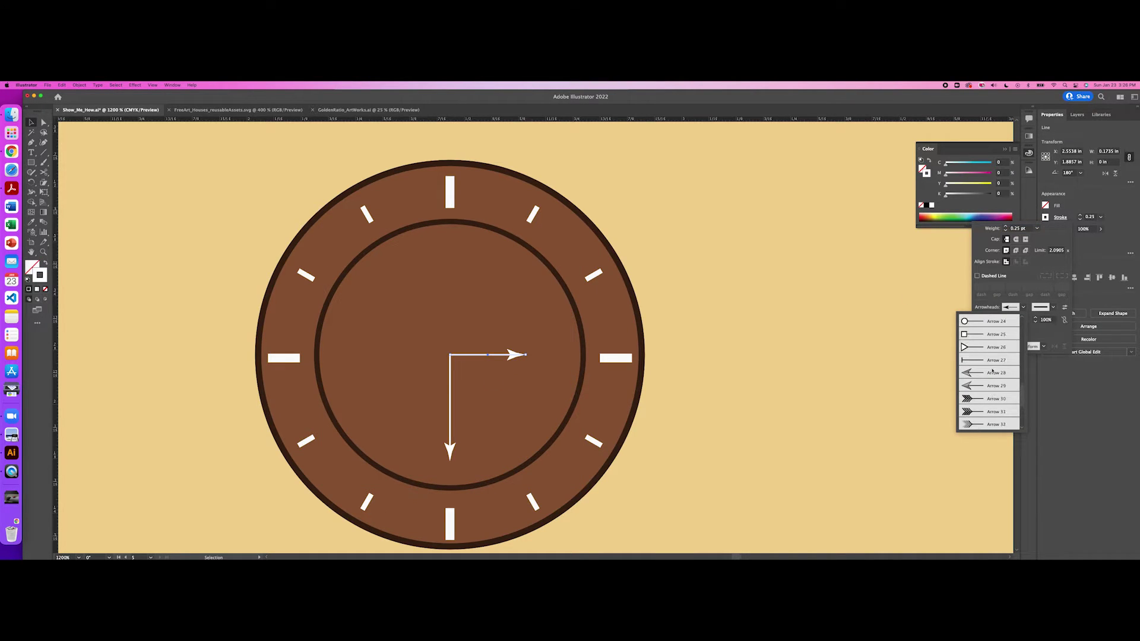
{"action": "left_click", "coordinate": [992, 386]}
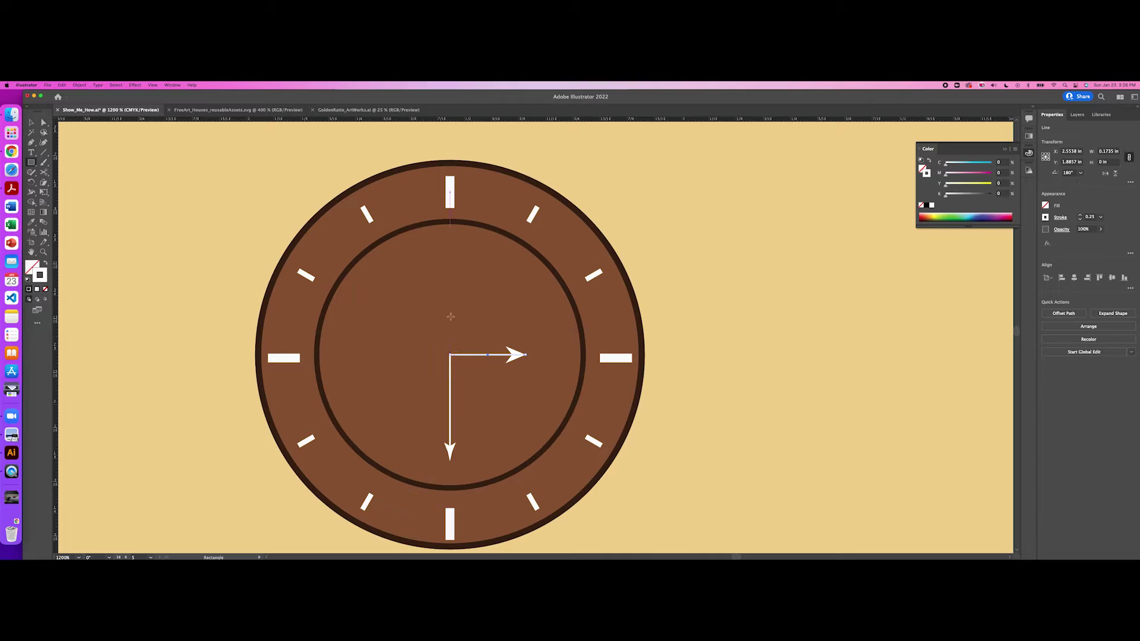
- Lay a thin solid-white rectangle, about 0.015 in tall, along the horizontal hand's shaft
{"action": "left_click_drag", "start_coordinate": [449, 316], "coordinate": [513, 321]}
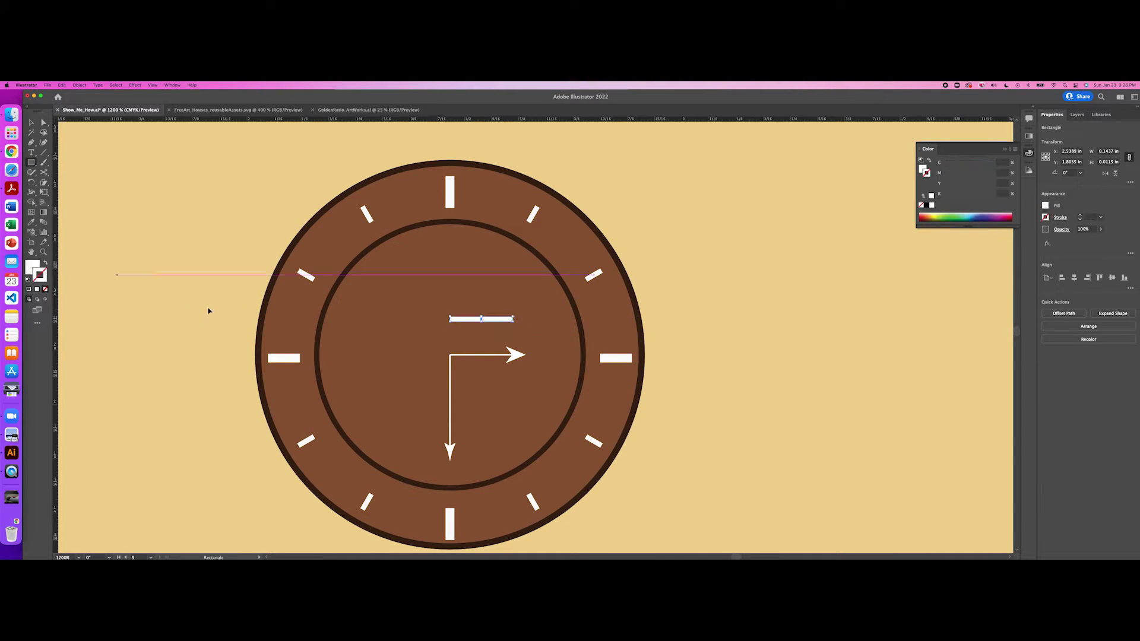
{"action": "key", "text": "v"}
{"action": "key", "text": "shift+x"}
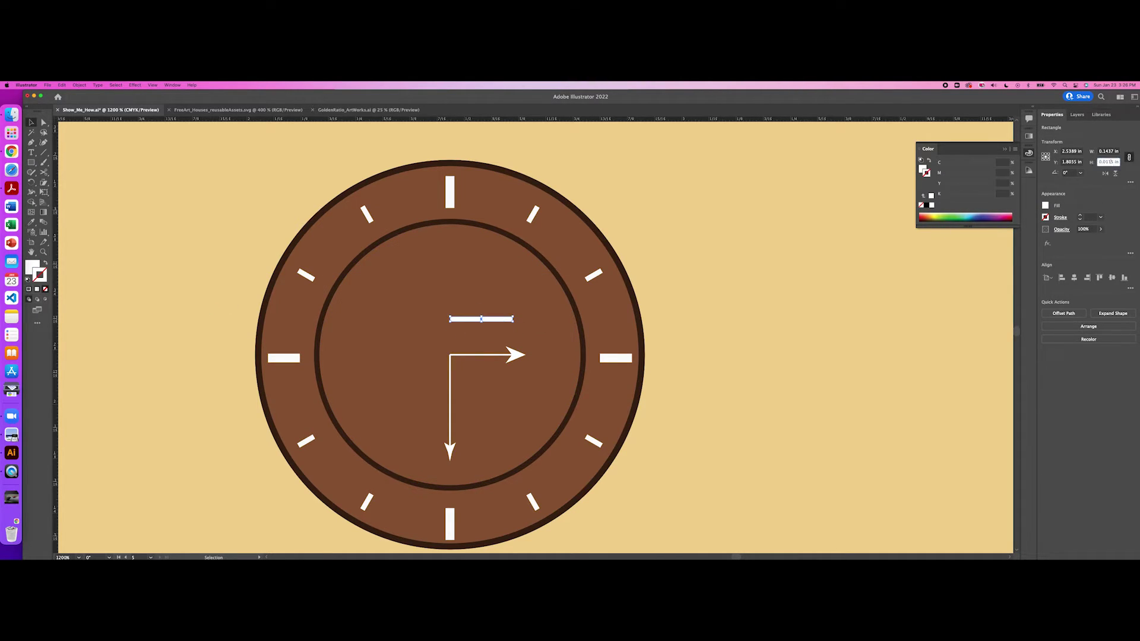
{"action": "key", "text": "Tab"}
{"action": "key", "text": "ctrl+z"}
{"action": "left_click_drag", "start_coordinate": [491, 320], "coordinate": [488, 356]}
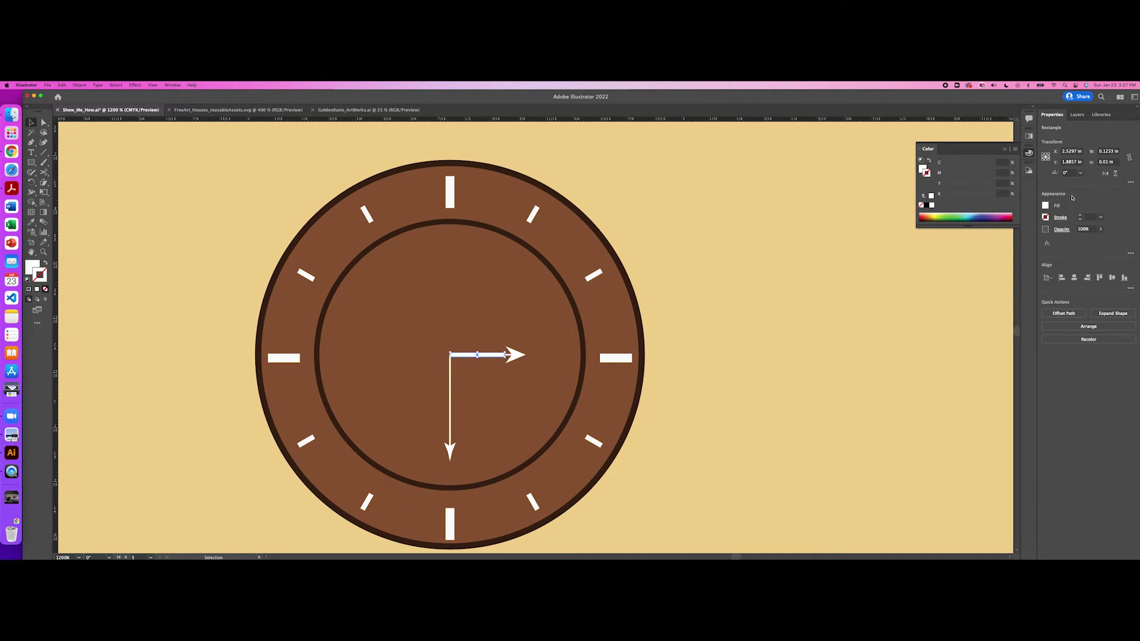
{"action": "left_click_drag", "start_coordinate": [505, 355], "coordinate": [513, 356]}
{"action": "left_click", "coordinate": [491, 432]}
- Give the vertical hand a bolder arrowhead
{"action": "left_click", "coordinate": [450, 437]}
{"action": "left_click", "coordinate": [1059, 217]}
{"action": "left_click", "coordinate": [1052, 307]}
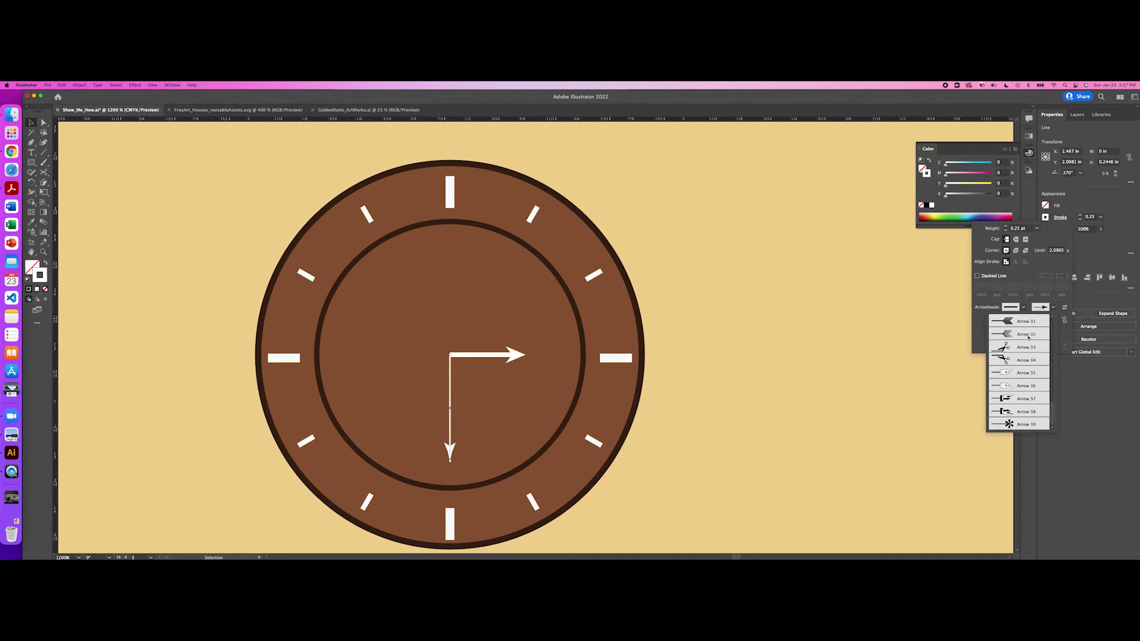
{"action": "left_click", "coordinate": [1025, 324]}
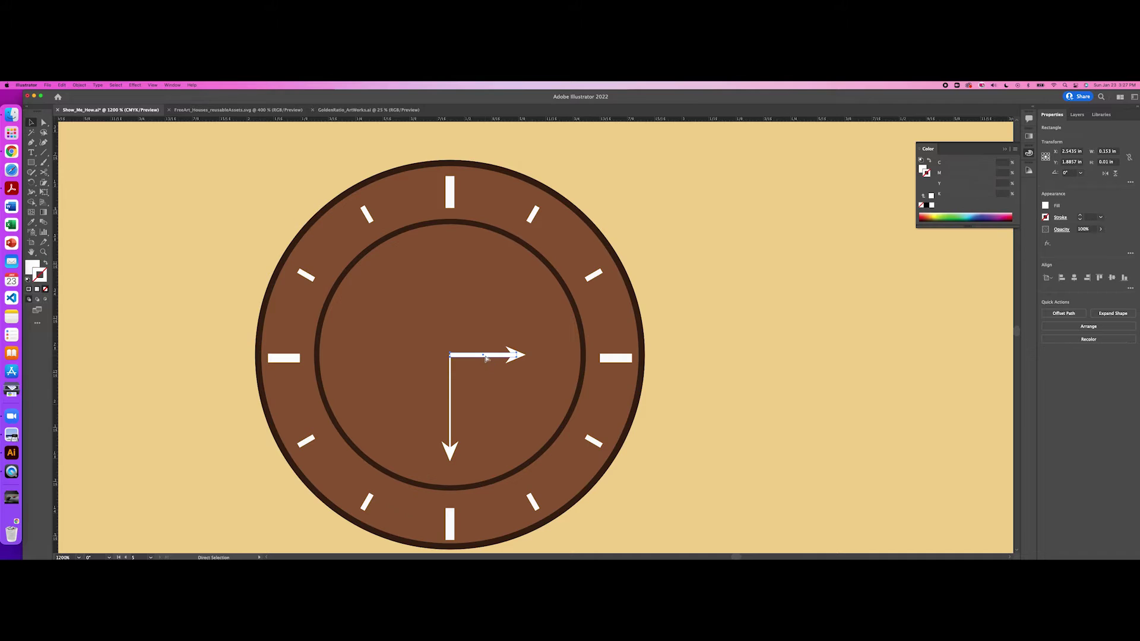
- Duplicate the white bar onto the vertical hand's shaft
{"action": "mouse_move", "coordinate": [484, 355]}
{"action": "left_mouse_down"}
{"action": "mouse_move", "coordinate": [535, 336]}
{"action": "mouse_move", "coordinate": [536, 365]}
{"action": "mouse_move", "coordinate": [450, 415]}
{"action": "mouse_move", "coordinate": [438, 473]}
{"action": "left_mouse_up"}
{"action": "scroll", "coordinate": [457, 418], "scroll_direction": "up", "scroll_amount": 2}
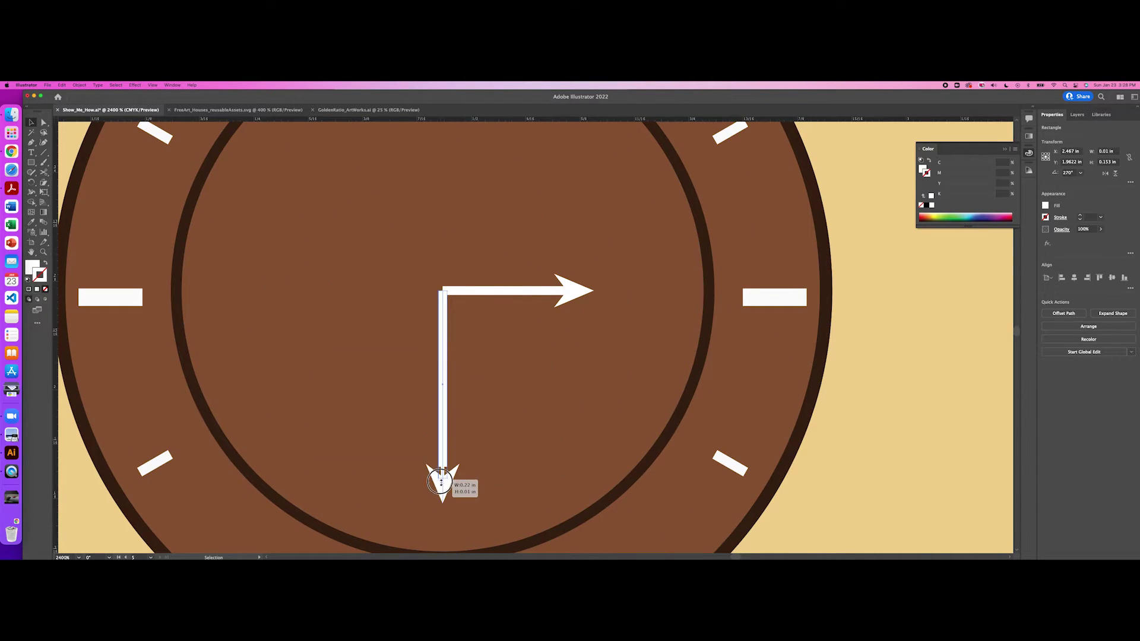
{"action": "left_click", "coordinate": [623, 427]}
{"action": "left_click", "coordinate": [856, 392]}
{"action": "scroll", "coordinate": [856, 391], "scroll_direction": "down", "scroll_amount": 1}
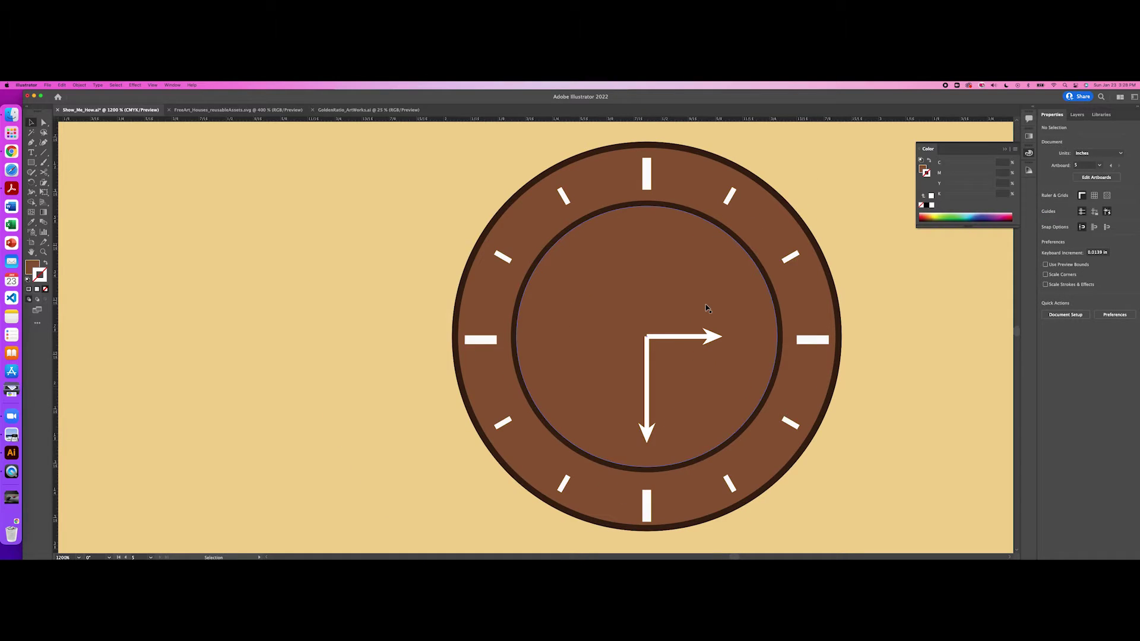
- Fill the outer clock ring with orange (ce7e15)
{"action": "left_click", "coordinate": [484, 301]}
{"action": "double_click", "coordinate": [33, 266]}
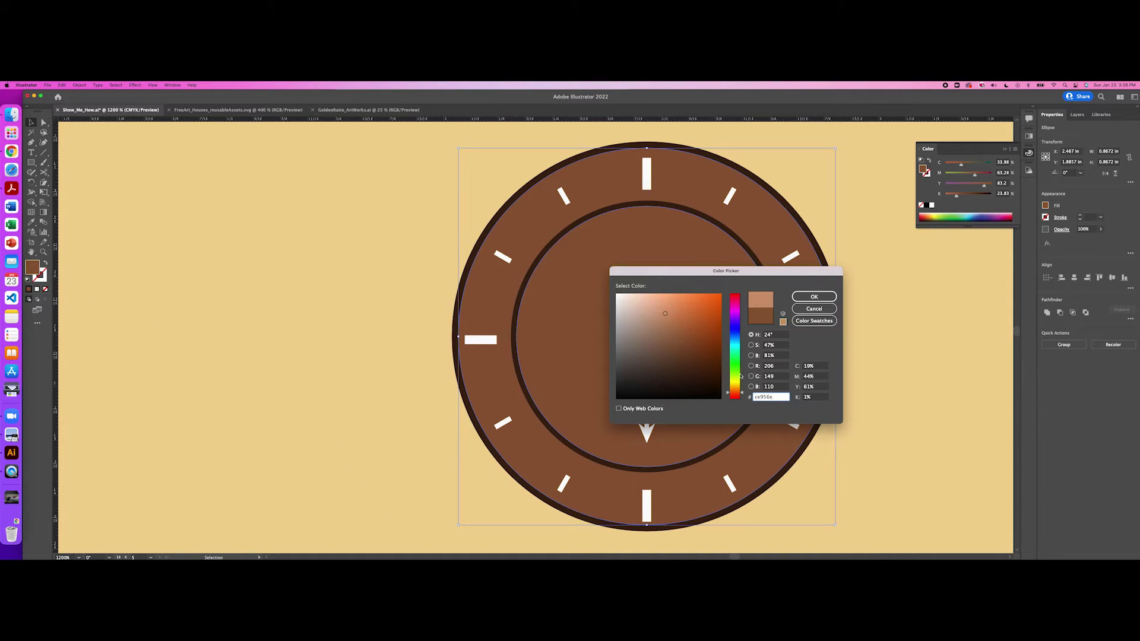
{"action": "left_click_drag", "start_coordinate": [740, 376], "coordinate": [740, 390]}
{"action": "left_click_drag", "start_coordinate": [687, 310], "coordinate": [711, 313]}
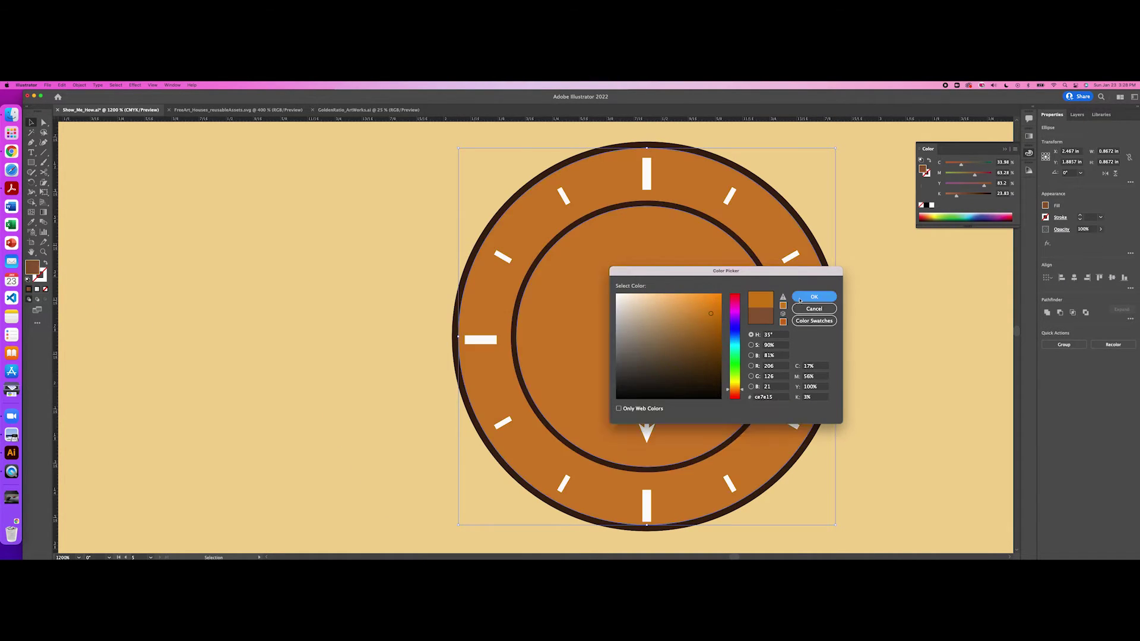
{"action": "left_click", "coordinate": [800, 300]}
{"action": "scroll", "coordinate": [758, 326], "scroll_direction": "down", "scroll_amount": 1}
{"action": "left_click", "coordinate": [870, 344]}
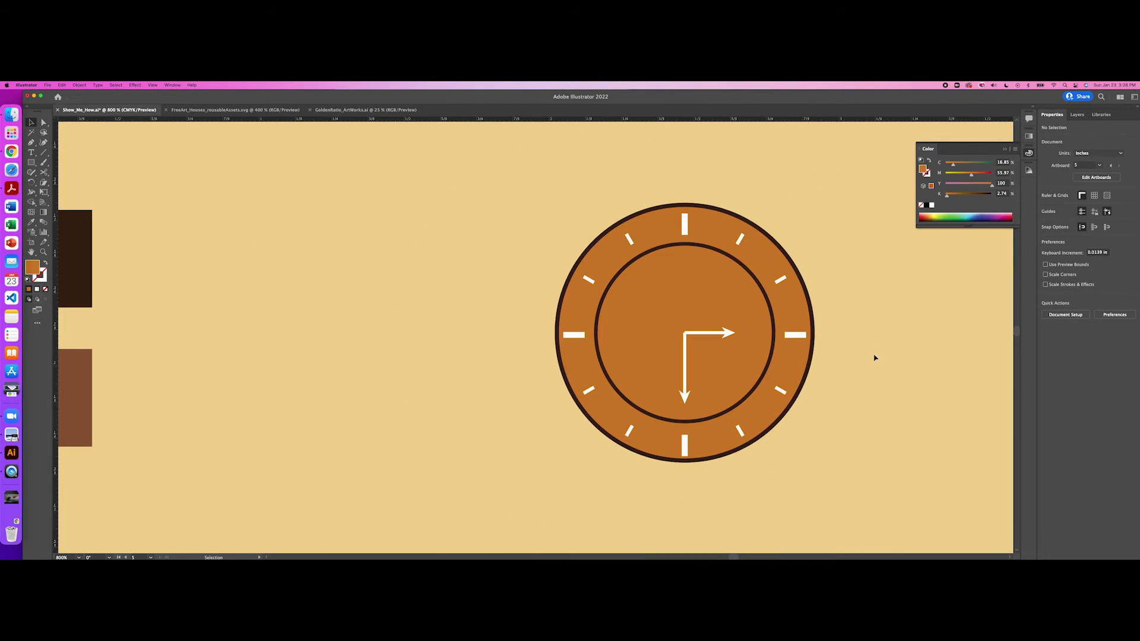
- Fill the inner clock face with green (17ccaa)
{"action": "left_click", "coordinate": [660, 344]}
{"action": "double_click", "coordinate": [33, 266]}
{"action": "left_click_drag", "start_coordinate": [734, 388], "coordinate": [734, 350]}
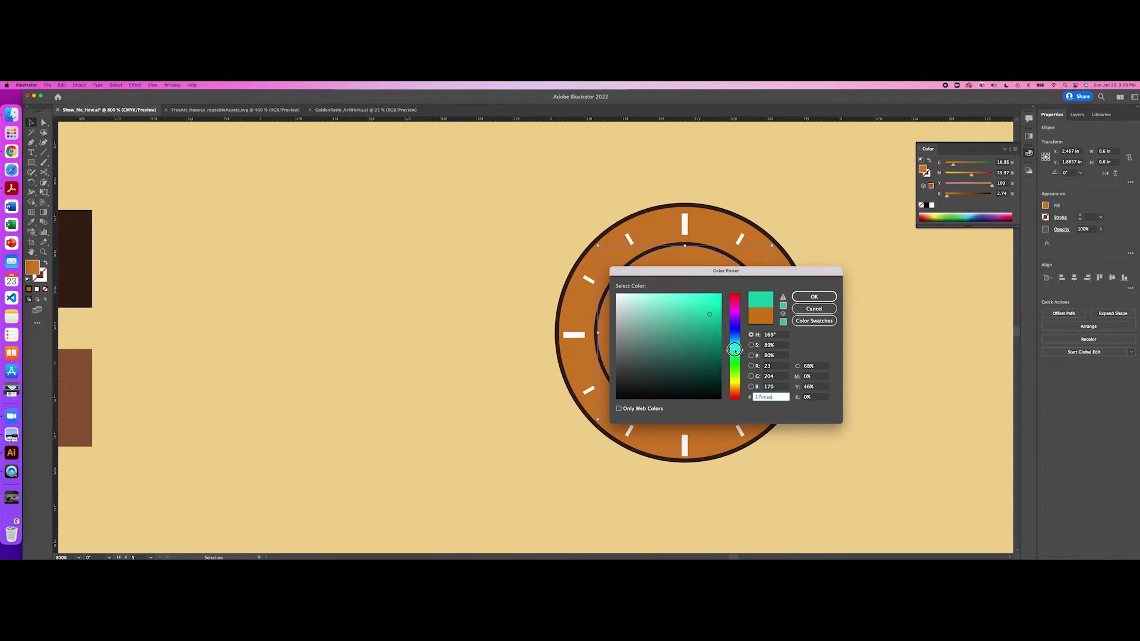
{"action": "left_click", "coordinate": [813, 296]}
{"action": "left_click", "coordinate": [856, 338]}
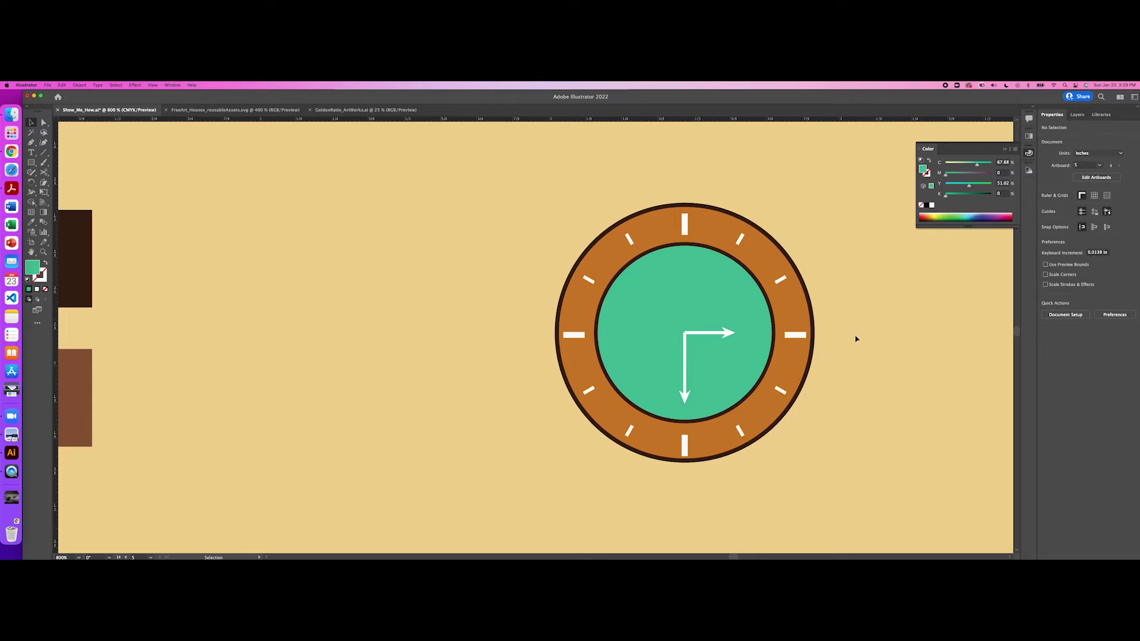
{"action": "scroll", "coordinate": [851, 348], "scroll_direction": "up", "scroll_amount": 2}
{"action": "scroll", "coordinate": [851, 349], "scroll_direction": "down", "scroll_amount": 2}
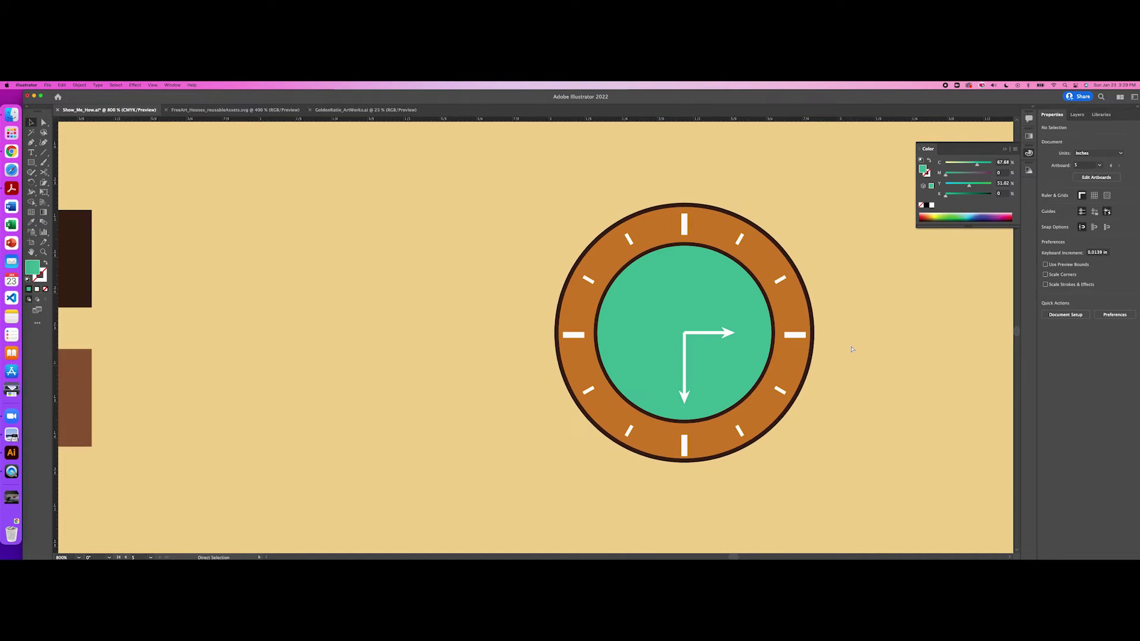
{"action": "scroll", "coordinate": [851, 348], "scroll_direction": "right", "scroll_amount": 2}
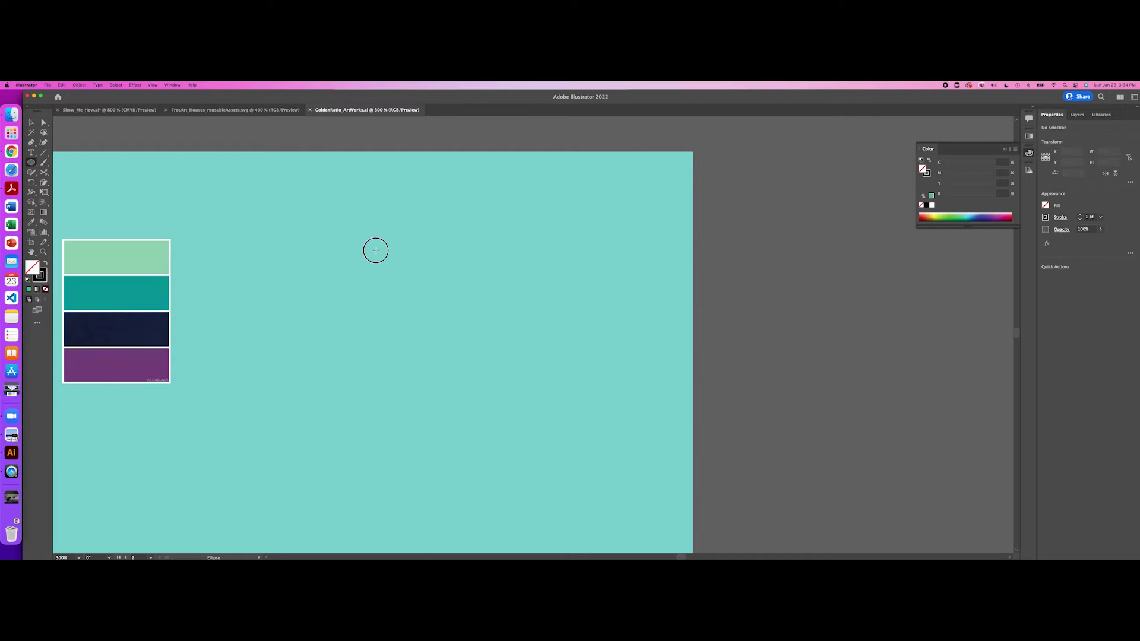
- Draw a solid black circle and group square teeth at its top and bottom
{"action": "left_click_drag", "start_coordinate": [376, 251], "coordinate": [475, 349]}
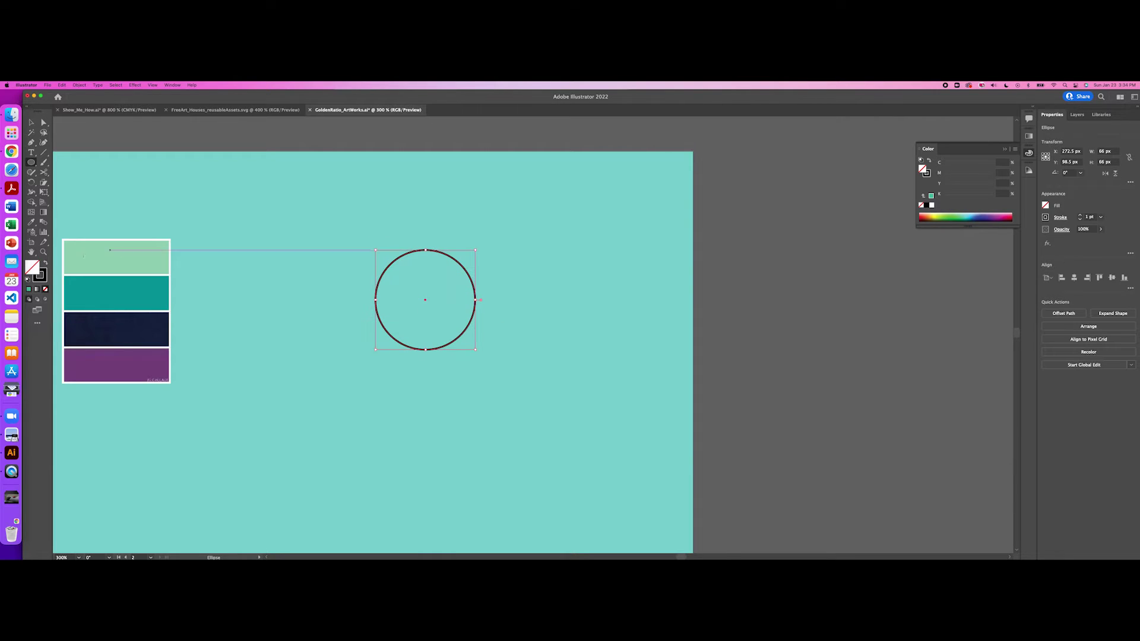
{"action": "key", "text": "shift+x"}
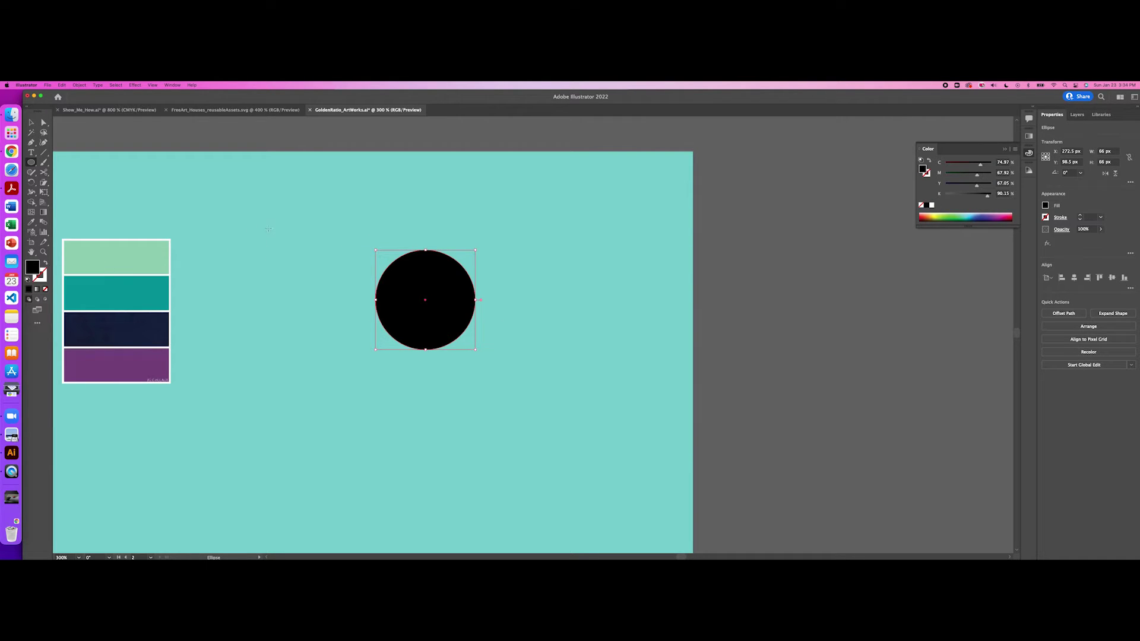
{"action": "left_click_drag", "start_coordinate": [33, 166], "coordinate": [65, 163]}
{"action": "mouse_move", "coordinate": [235, 228]}
{"action": "left_mouse_down"}
{"action": "mouse_move", "coordinate": [249, 242]}
{"action": "mouse_move", "coordinate": [426, 251]}
{"action": "mouse_move", "coordinate": [426, 351]}
{"action": "left_mouse_up"}
{"action": "key", "text": "v"}
{"action": "left_click", "coordinate": [426, 249], "text": "shift"}
{"action": "key", "text": "ctrl+g"}
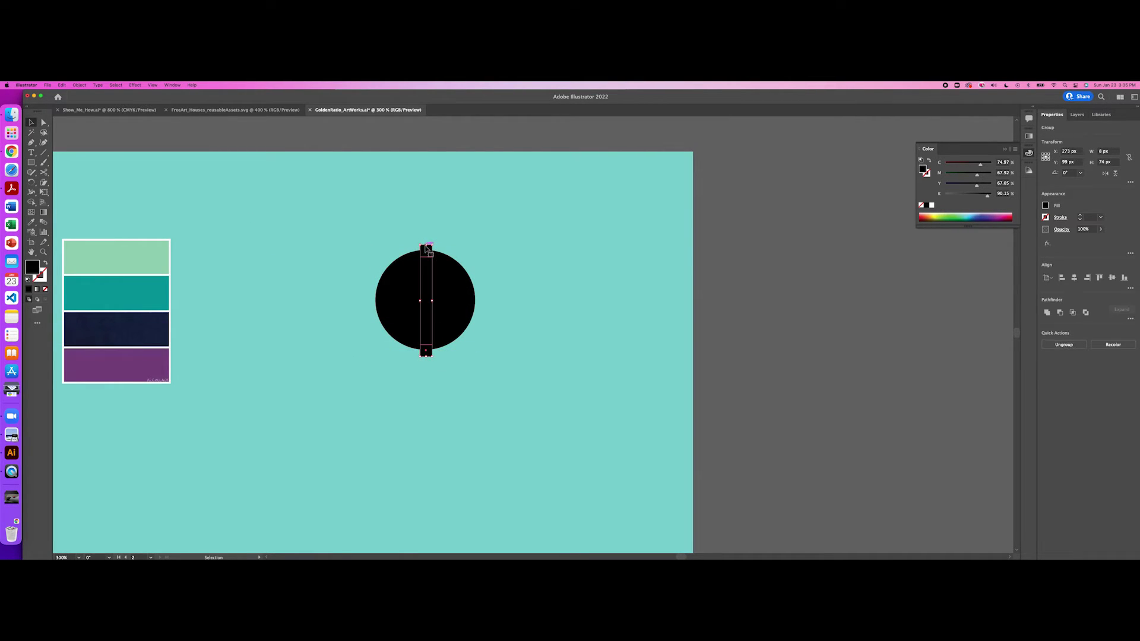
- Round the corners of the gear teeth with the Direct Selection tool
{"action": "key", "text": "ctrl+plus"}
{"action": "key", "text": "ctrl+plus"}
{"action": "key", "text": "ctrl+plus"}
{"action": "key", "text": "a"}
{"action": "left_click_drag", "start_coordinate": [451, 264], "coordinate": [452, 267]}
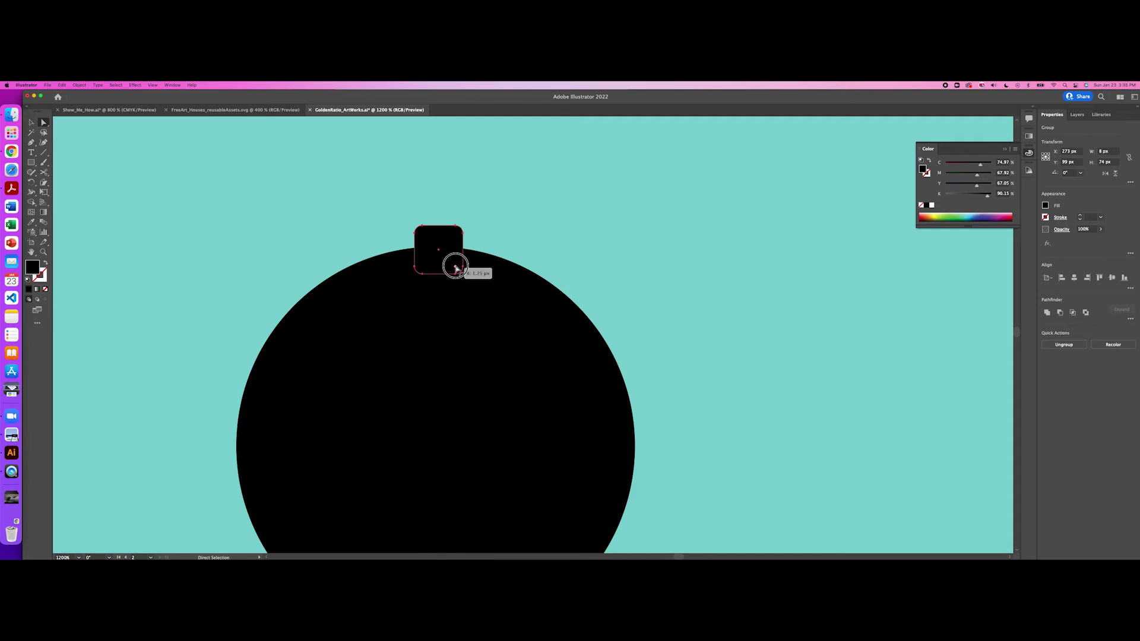
{"action": "key", "text": "ctrl+minus"}
{"action": "key", "text": "v"}
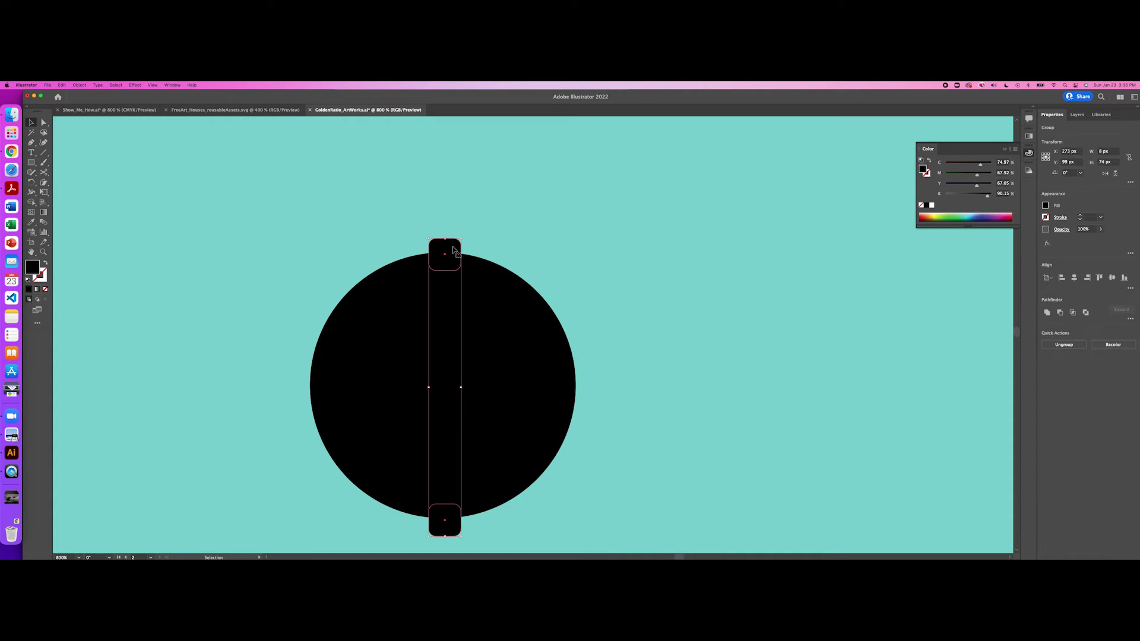
- Repeat 30° rotated copies of the tooth pair to complete twelve teeth
{"action": "right_click", "coordinate": [452, 246]}
{"action": "left_click", "coordinate": [537, 347]}
{"action": "left_click", "coordinate": [761, 370]}
{"action": "key", "text": "ctrl+d"}
{"action": "key", "text": "ctrl+d"}
{"action": "key", "text": "ctrl+d"}
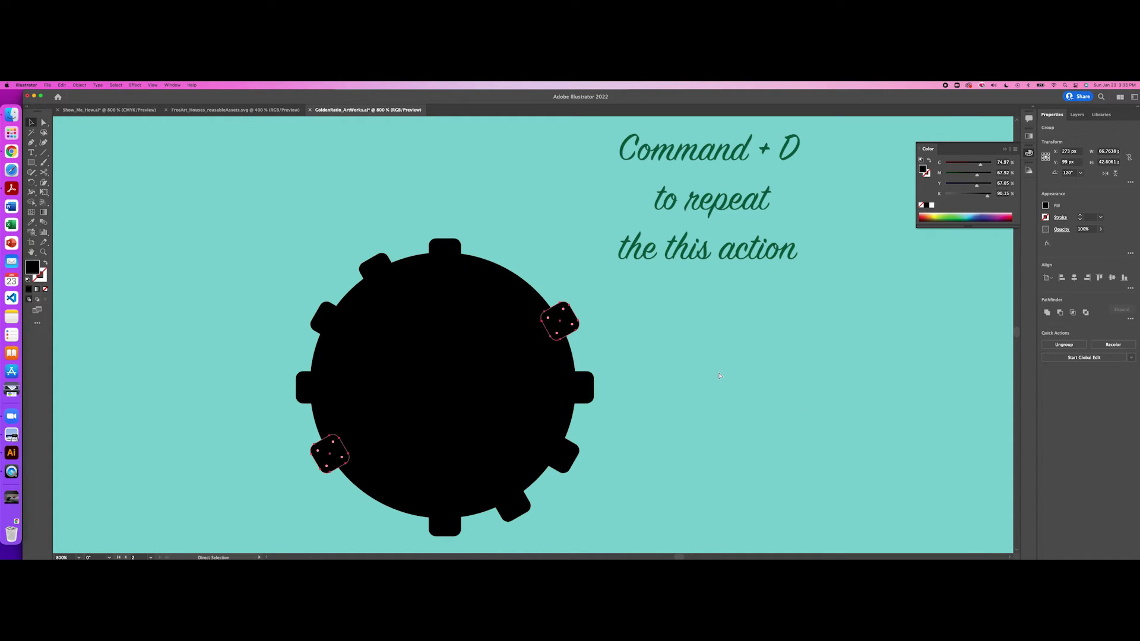
{"action": "key", "text": "ctrl+d"}
- Duplicate the finished gear to its right and deselect
{"action": "left_click", "coordinate": [602, 501]}
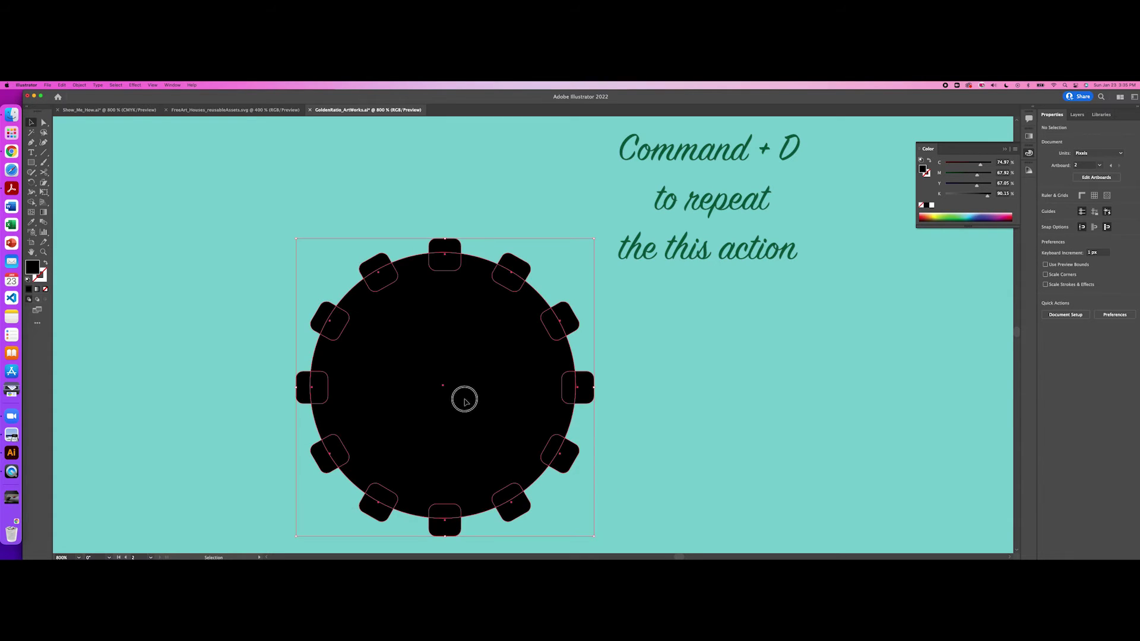
{"action": "left_click_drag", "start_coordinate": [463, 397], "coordinate": [814, 397]}
{"action": "key", "text": "ctrl+shift+a"}
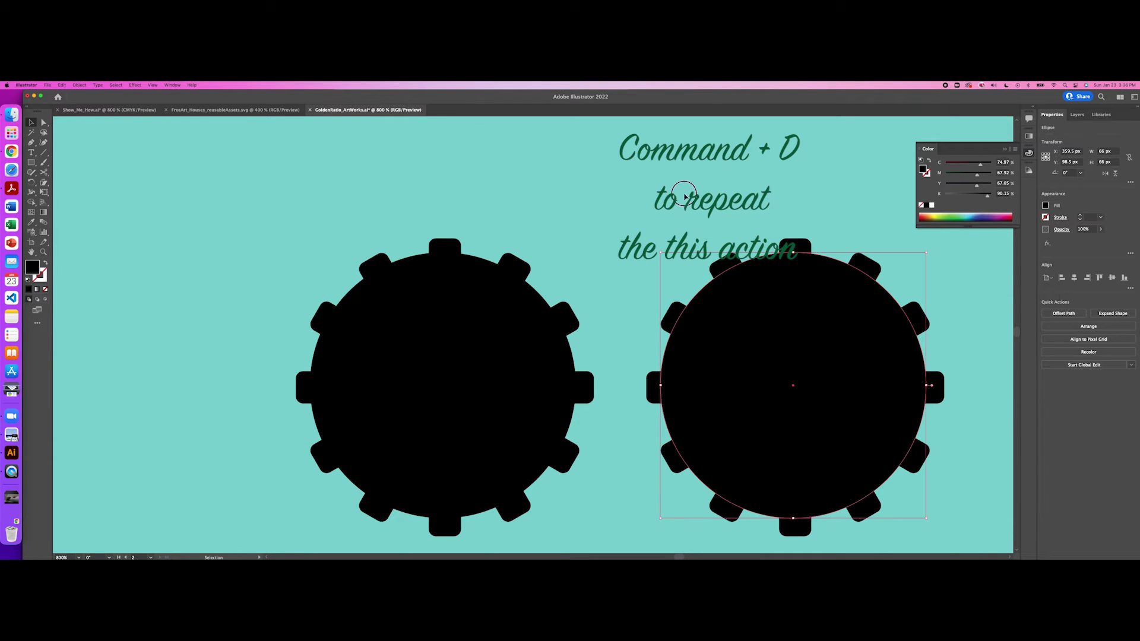
- Notch the right gear with Minus Front, then copy and paste it in front
{"action": "left_click_drag", "start_coordinate": [683, 189], "coordinate": [995, 407]}
{"action": "left_click", "coordinate": [983, 331]}
{"action": "left_click", "coordinate": [848, 370]}
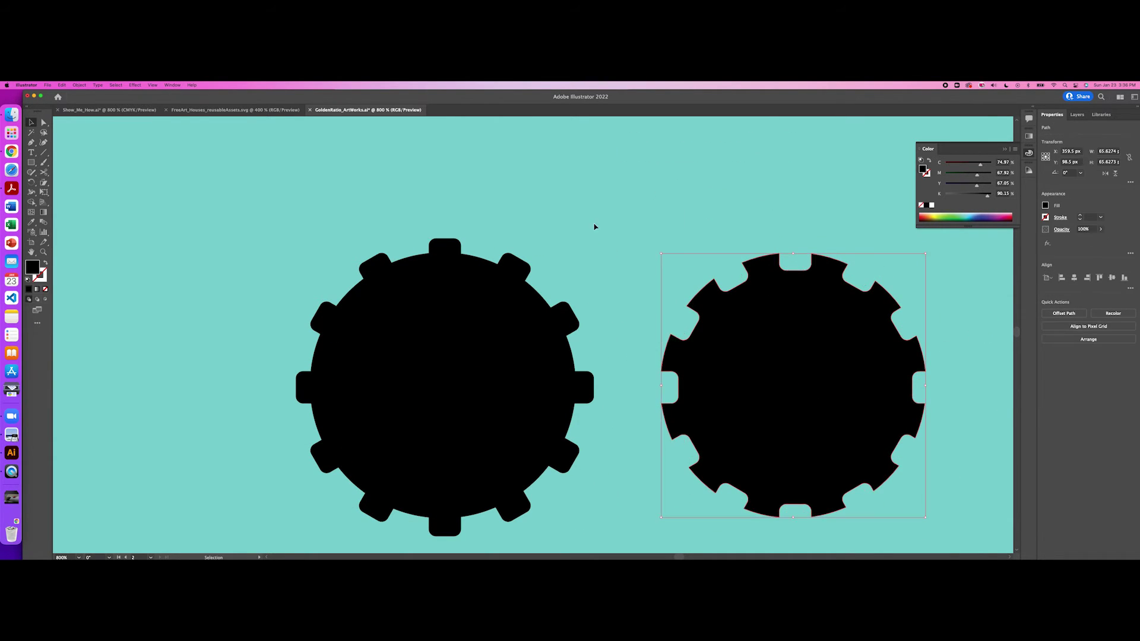
{"action": "left_click", "coordinate": [61, 85]}
{"action": "left_click", "coordinate": [101, 150]}
- Give the pasted gear copy a 45 px height and a 15° rotation
{"action": "left_click", "coordinate": [1107, 162]}
{"action": "type", "text": "45"}
{"action": "key", "text": "Tab"}
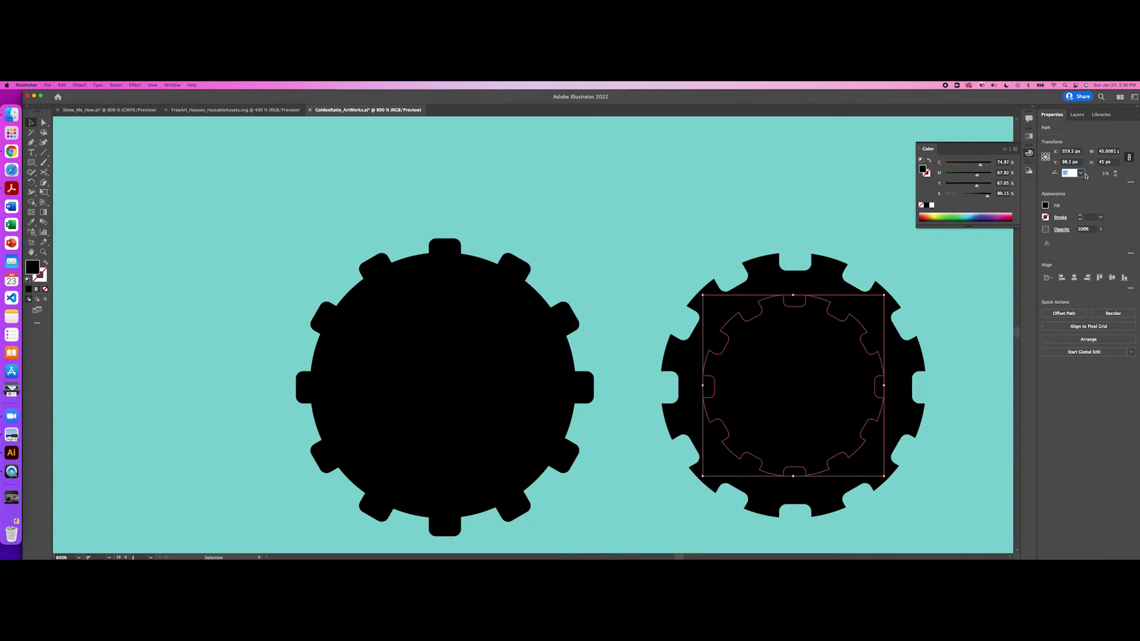
{"action": "type", "text": "30"}
{"action": "key", "text": "Return"}
{"action": "left_click", "coordinate": [1069, 172]}
{"action": "type", "text": "15"}
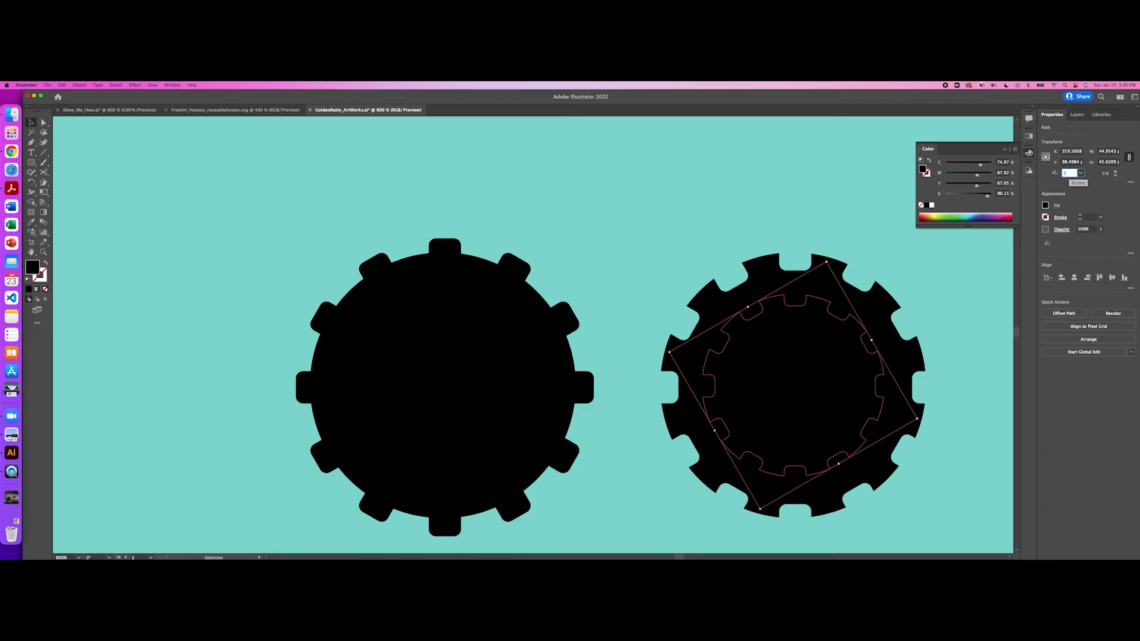
{"action": "key", "text": "Tab"}
- Subtract the inner copy to form a ring, and fit a smaller gear inside
{"action": "left_click_drag", "start_coordinate": [993, 275], "coordinate": [890, 332]}
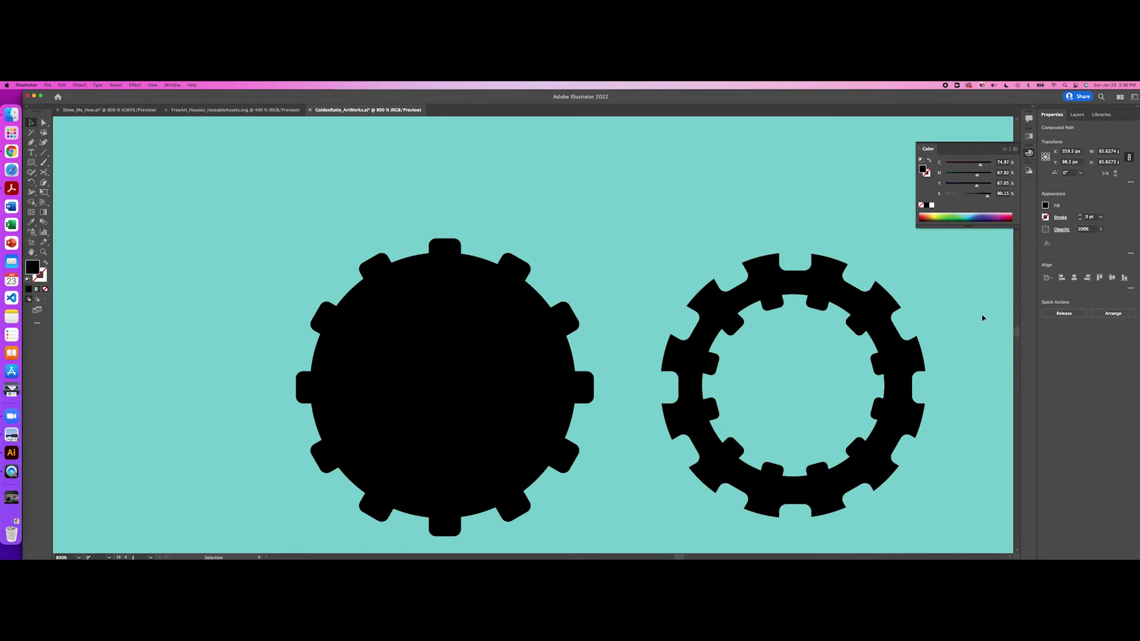
{"action": "left_click", "coordinate": [1059, 312]}
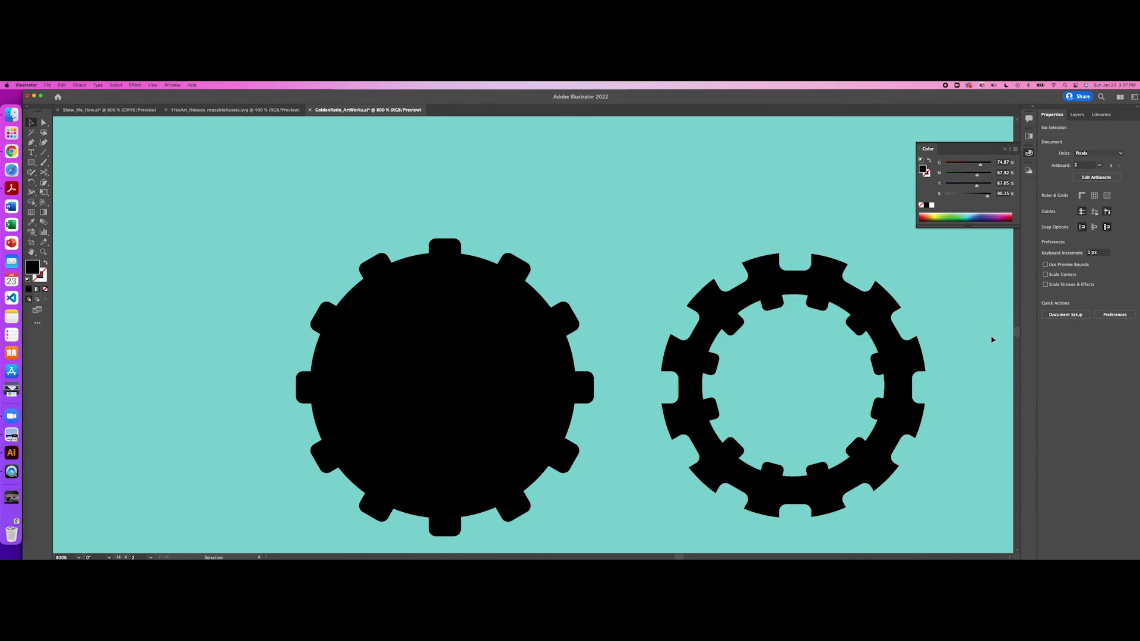
{"action": "left_click_drag", "start_coordinate": [768, 343], "coordinate": [804, 347]}
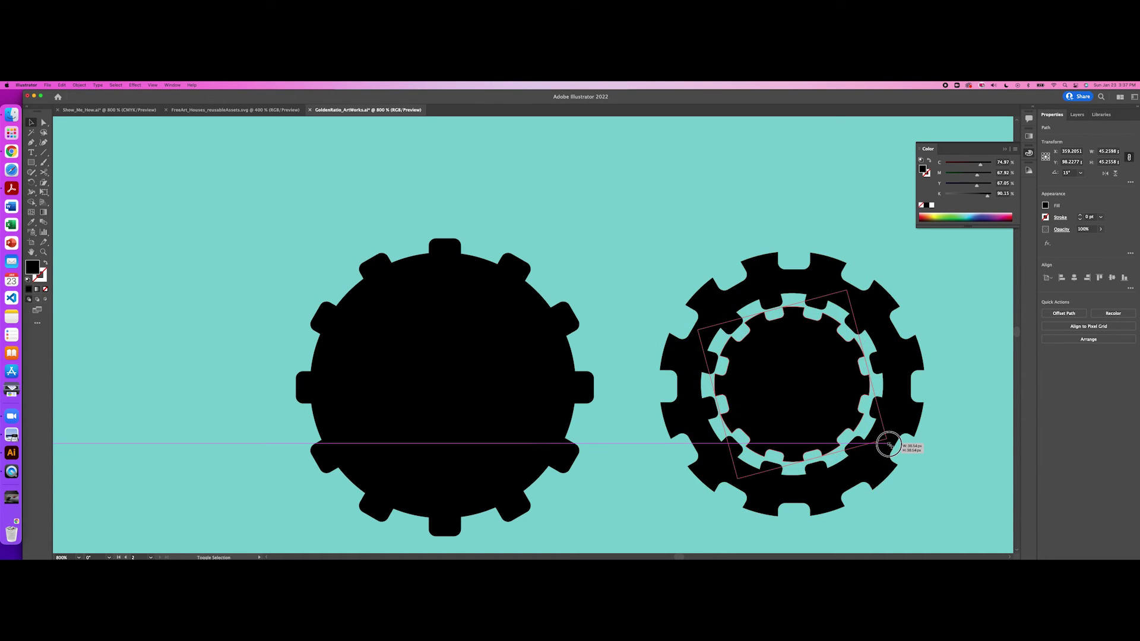
{"action": "left_click_drag", "start_coordinate": [897, 447], "coordinate": [883, 444]}
{"action": "left_click", "coordinate": [554, 382]}
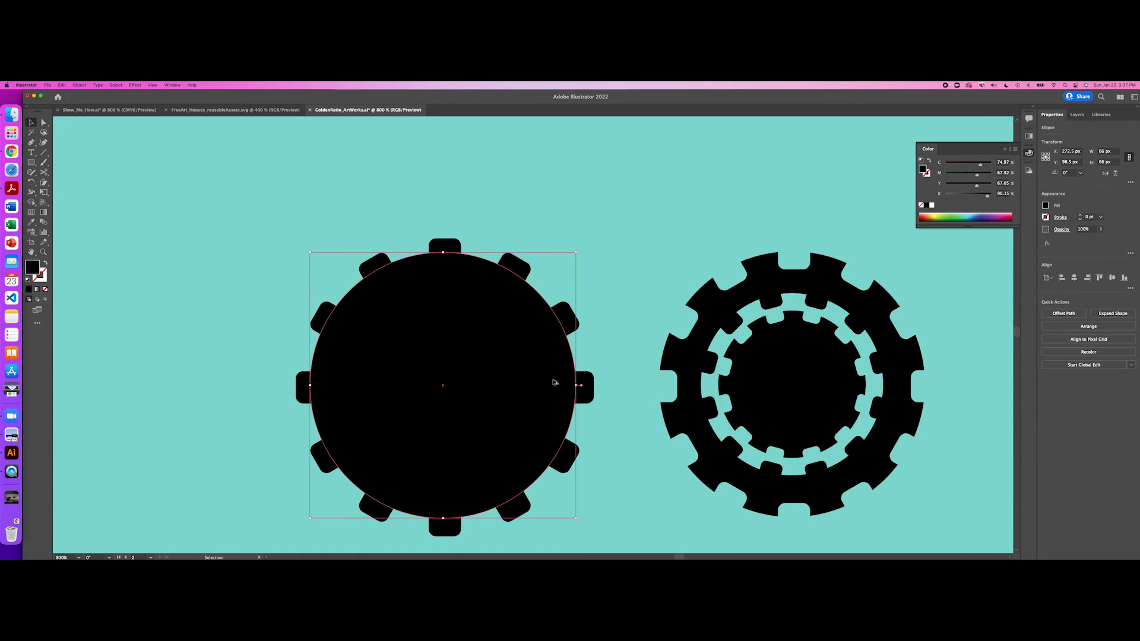
{"action": "scroll", "coordinate": [554, 381], "scroll_direction": "down", "scroll_amount": 4}
{"action": "left_click", "coordinate": [394, 346]}
- Turn the left gear into a ring gear using a copy of the ring shape
{"action": "left_click", "coordinate": [688, 381]}
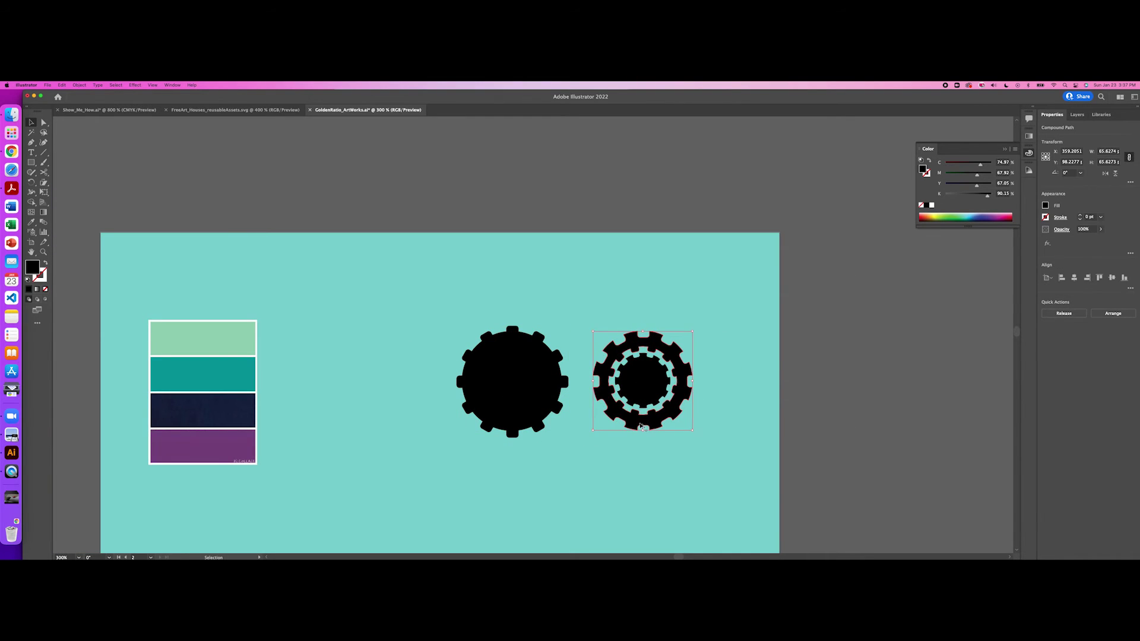
{"action": "left_click_drag", "start_coordinate": [503, 415], "coordinate": [503, 415]}
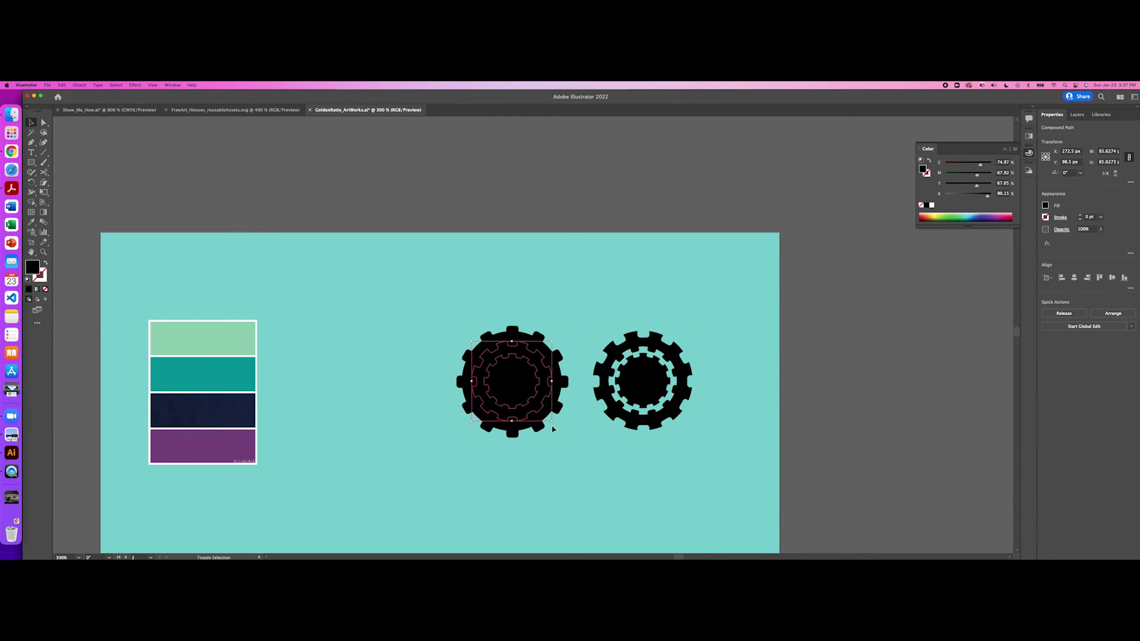
{"action": "left_click", "coordinate": [511, 418], "text": "shift"}
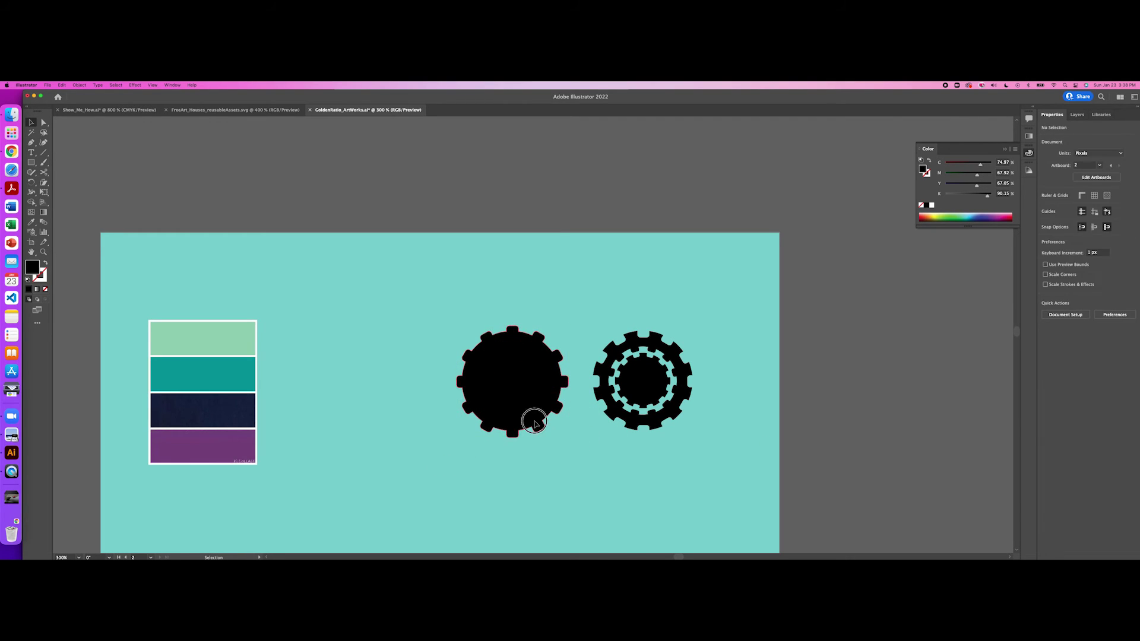
{"action": "left_click_drag", "start_coordinate": [531, 419], "coordinate": [604, 296]}
{"action": "left_click", "coordinate": [1060, 313]}
{"action": "left_click_drag", "start_coordinate": [513, 387], "coordinate": [552, 442]}
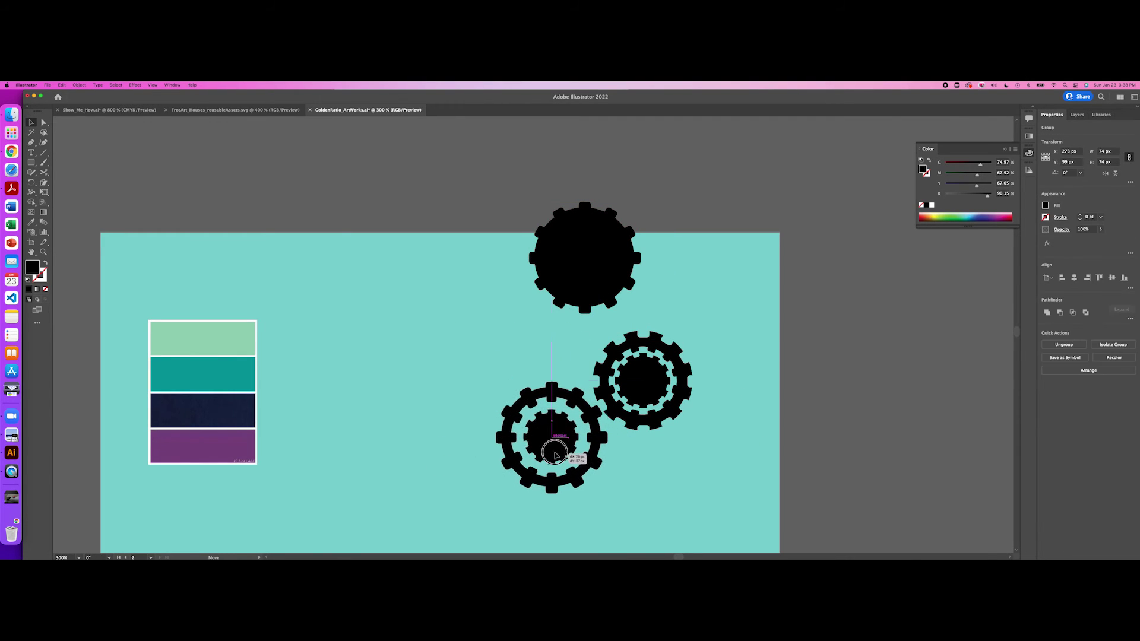
{"action": "left_click_drag", "start_coordinate": [579, 295], "coordinate": [547, 360]}
- Add a 15° rotated gear copy, shrink the top ring gear, and cluster all four
{"action": "right_click", "coordinate": [547, 361]}
{"action": "mouse_move", "coordinate": [577, 466]}
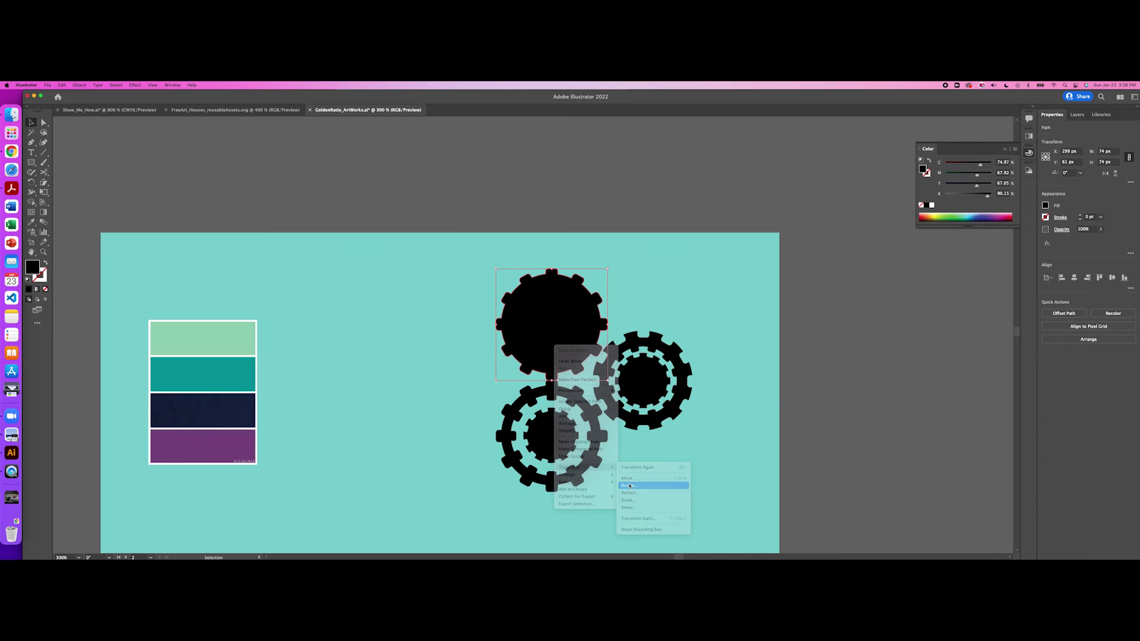
{"action": "left_click", "coordinate": [653, 478]}
{"action": "left_click", "coordinate": [761, 370]}
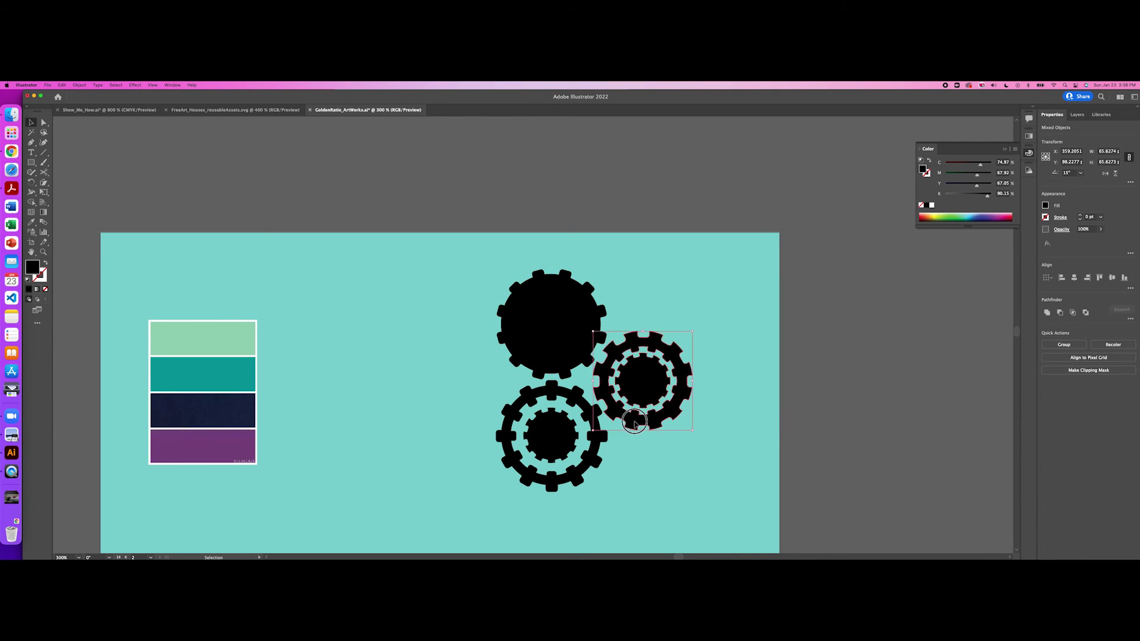
{"action": "left_click_drag", "start_coordinate": [564, 353], "coordinate": [539, 356]}
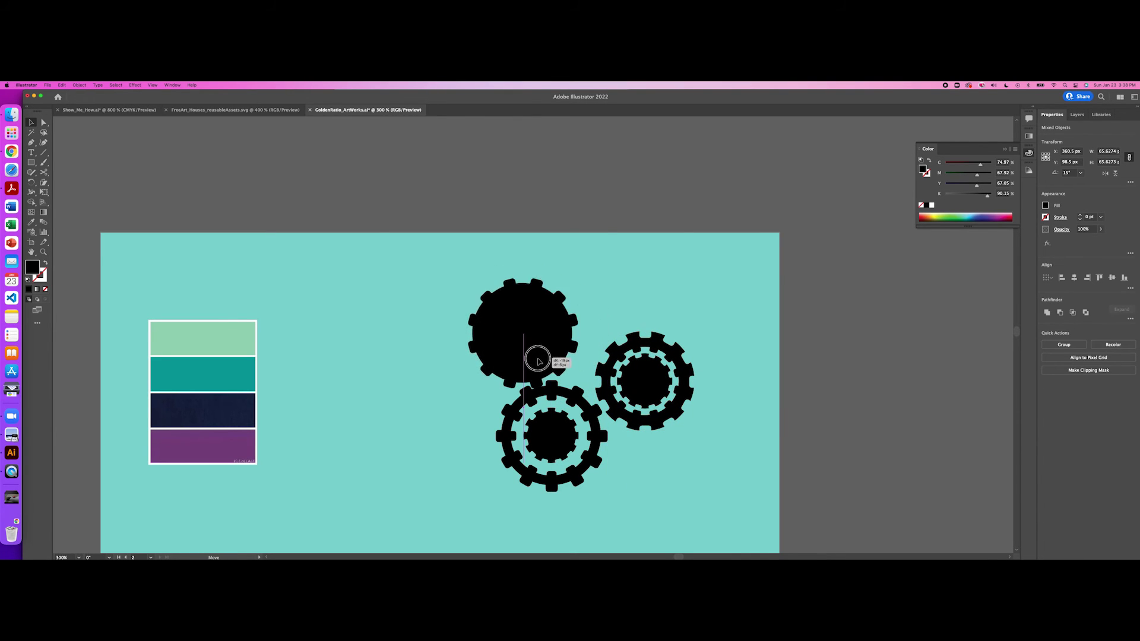
{"action": "mouse_move", "coordinate": [610, 315]}
{"action": "left_mouse_down"}
{"action": "mouse_move", "coordinate": [677, 335]}
{"action": "mouse_move", "coordinate": [641, 325]}
{"action": "left_mouse_up"}
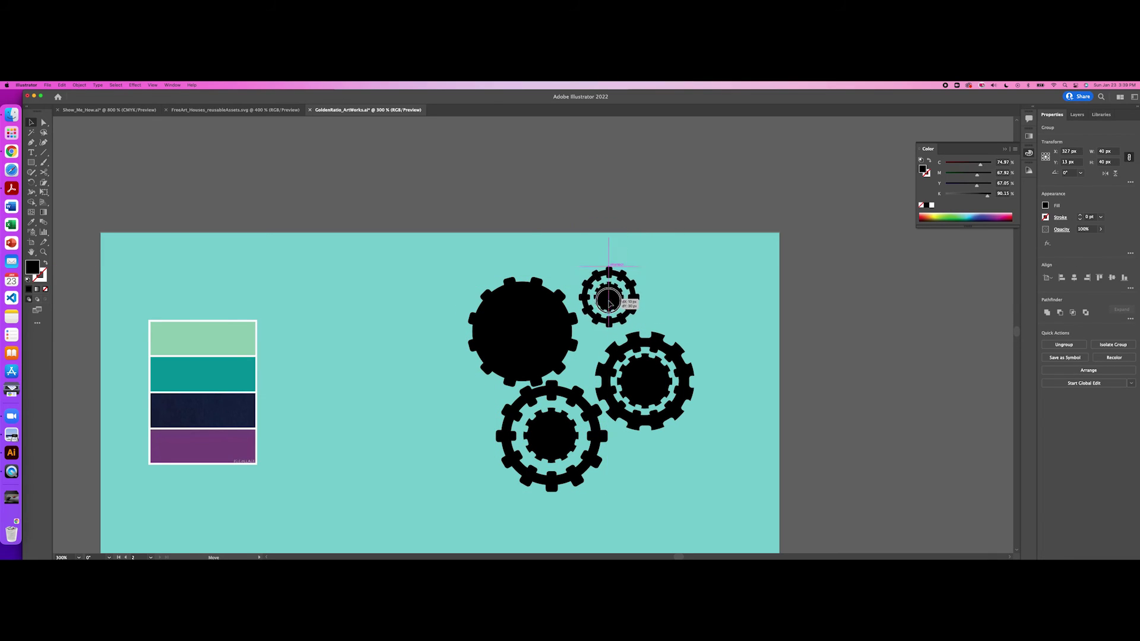
{"action": "left_click_drag", "start_coordinate": [725, 261], "coordinate": [430, 496]}
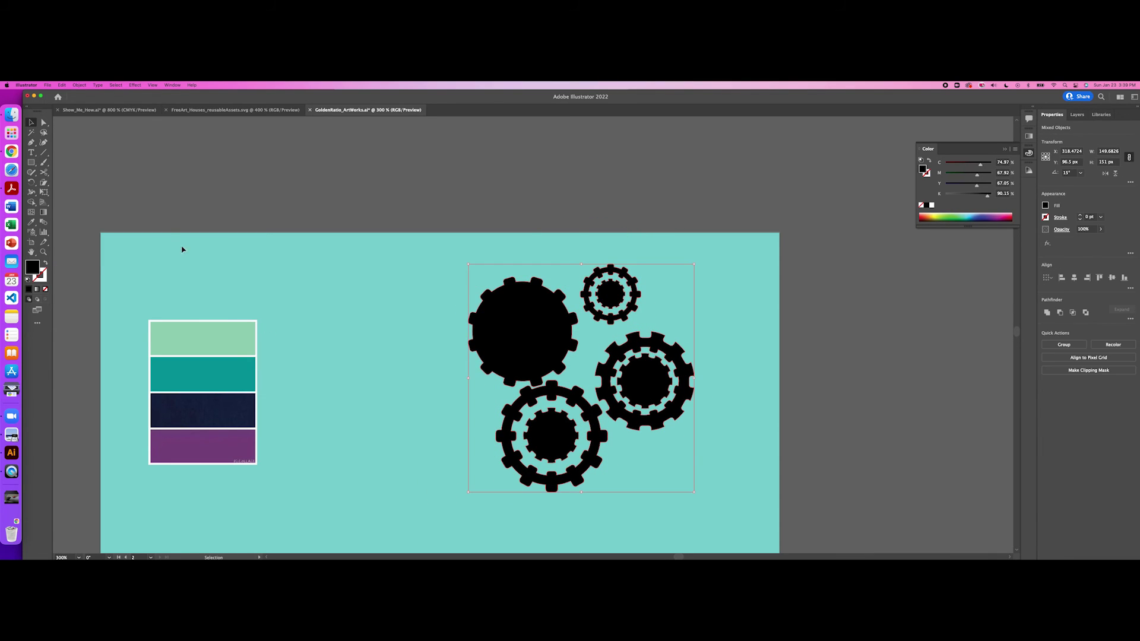
{"action": "key", "text": "ctrl+Tab"}
- Paste the gears, scale them onto the green clock face, and lower their opacity
{"action": "key", "text": "ctrl+v"}
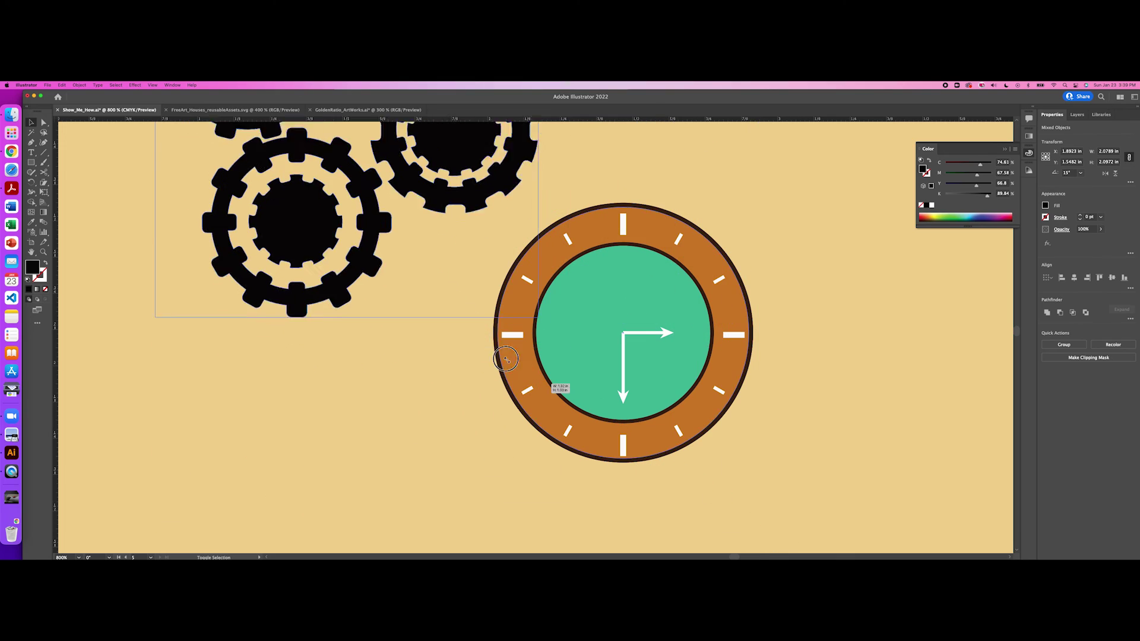
{"action": "left_click_drag", "start_coordinate": [505, 359], "coordinate": [413, 285]}
{"action": "left_click_drag", "start_coordinate": [379, 232], "coordinate": [639, 348]}
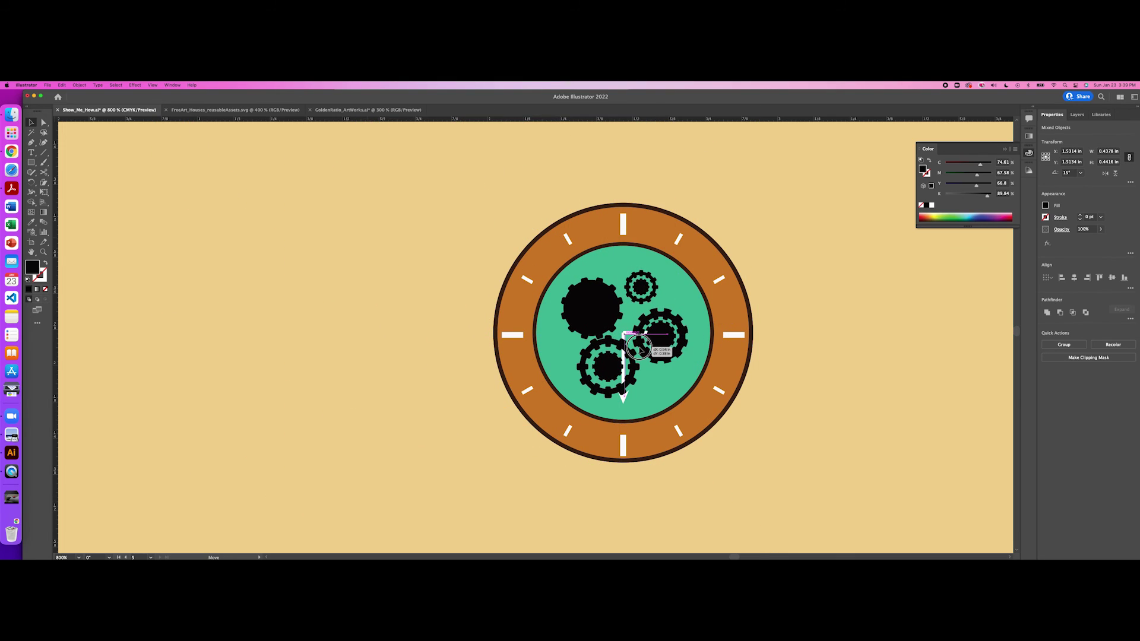
{"action": "left_click_drag", "start_coordinate": [1079, 240], "coordinate": [1078, 240]}
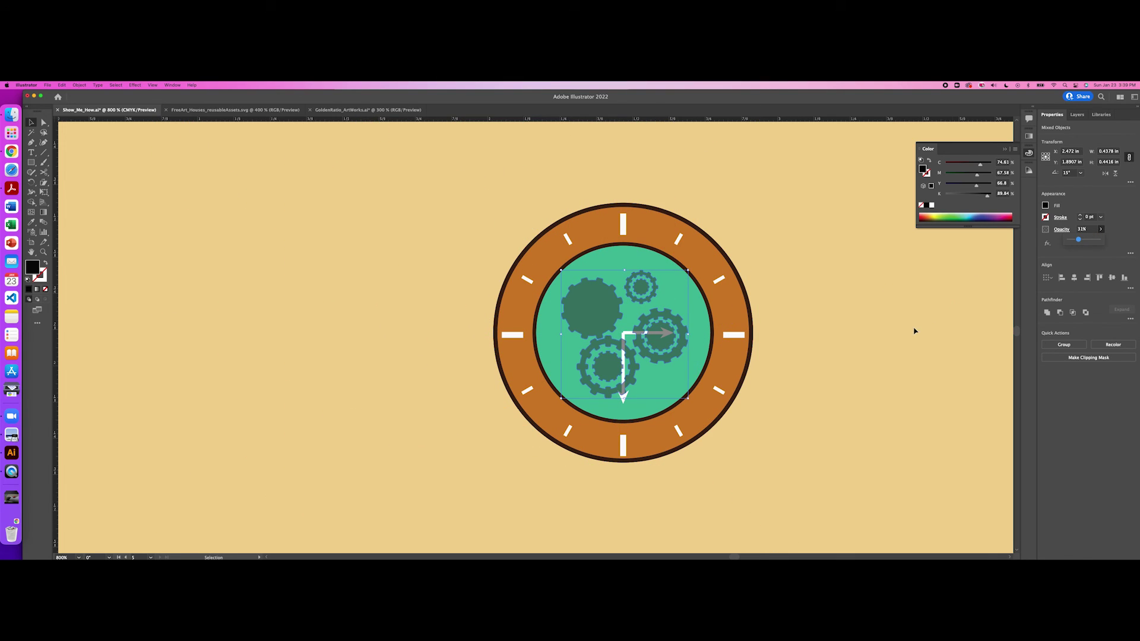
- Adjust the green face's stacking so the gears sit behind the white hands
{"action": "left_click", "coordinate": [626, 333]}
{"action": "key", "text": "ctrl+plus"}
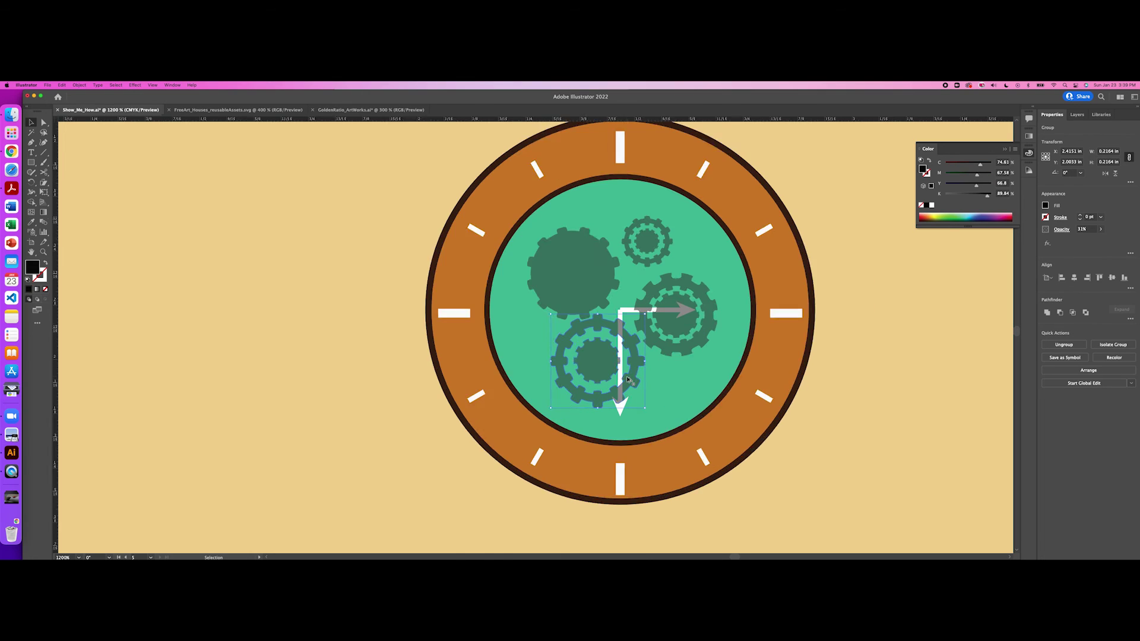
{"action": "left_click", "coordinate": [702, 319]}
{"action": "left_click", "coordinate": [771, 291]}
{"action": "key", "text": "ctrl+bracketleft"}
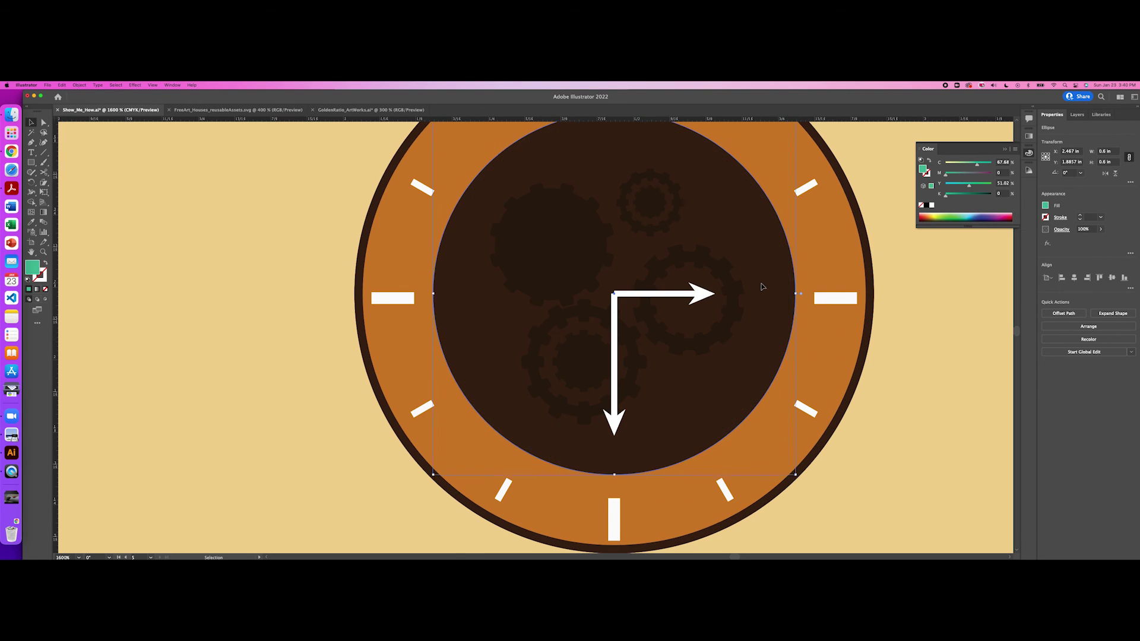
{"action": "key", "text": "ctrl+z"}
{"action": "left_click", "coordinate": [932, 330]}
{"action": "scroll", "coordinate": [932, 329], "scroll_direction": "down", "scroll_amount": 2}
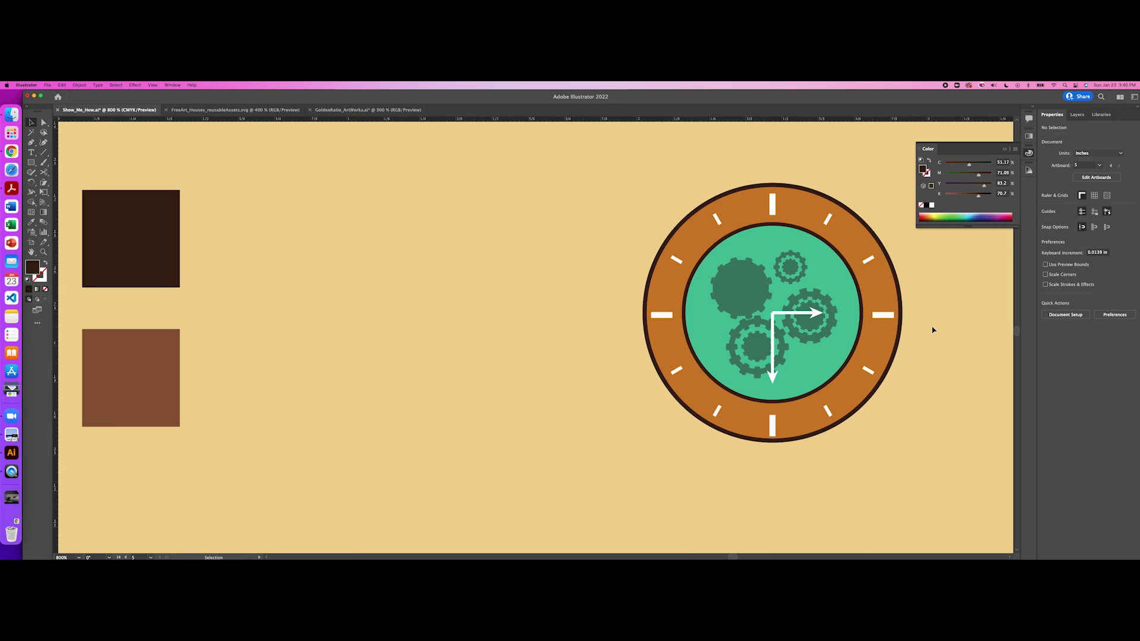
{"action": "scroll", "coordinate": [932, 329], "scroll_direction": "up", "scroll_amount": 3}
{"action": "scroll", "coordinate": [929, 331], "scroll_direction": "down", "scroll_amount": 1}
{"action": "scroll", "coordinate": [922, 335], "scroll_direction": "right", "scroll_amount": 2}
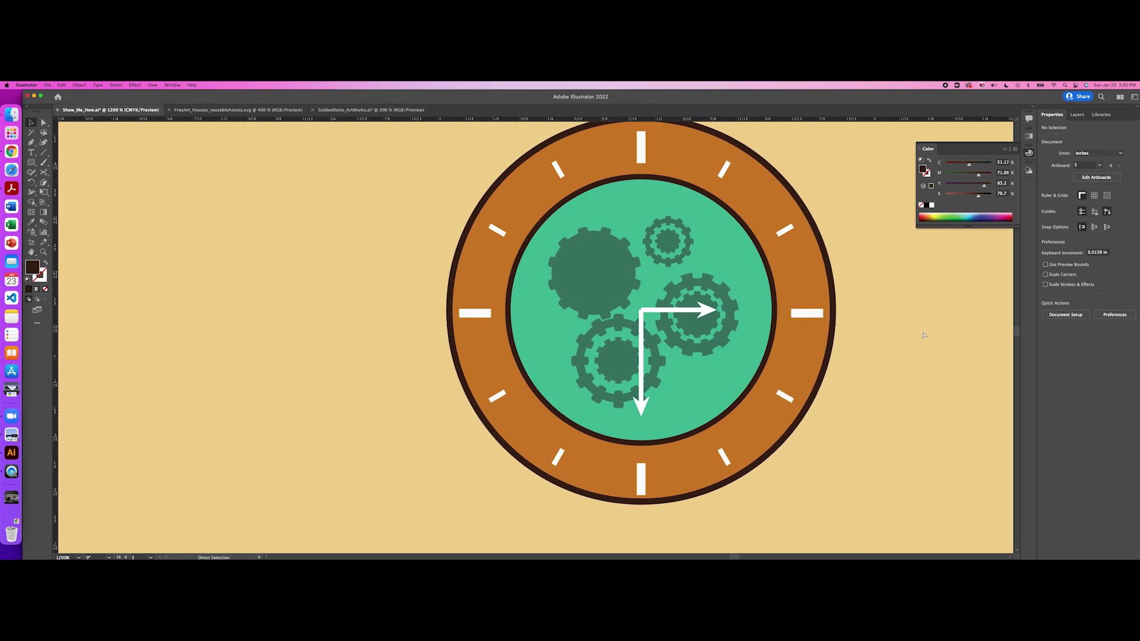
{"action": "scroll", "coordinate": [923, 335], "scroll_direction": "right", "scroll_amount": 2}
{"action": "scroll", "coordinate": [921, 336], "scroll_direction": "down", "scroll_amount": 2}
{"action": "scroll", "coordinate": [879, 342], "scroll_direction": "right", "scroll_amount": 2}
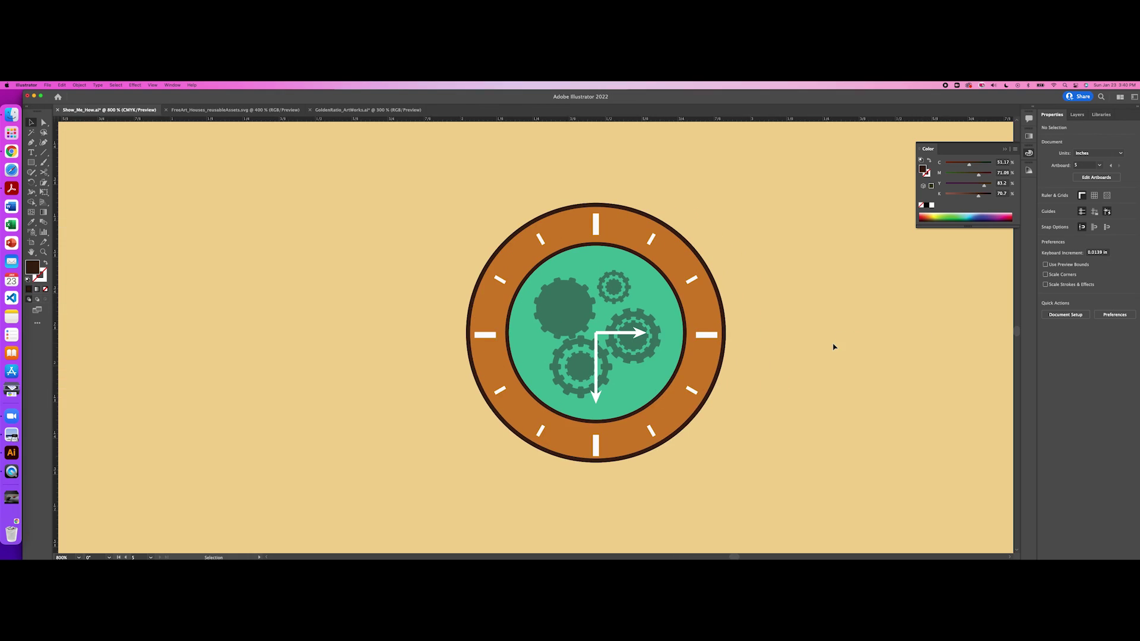